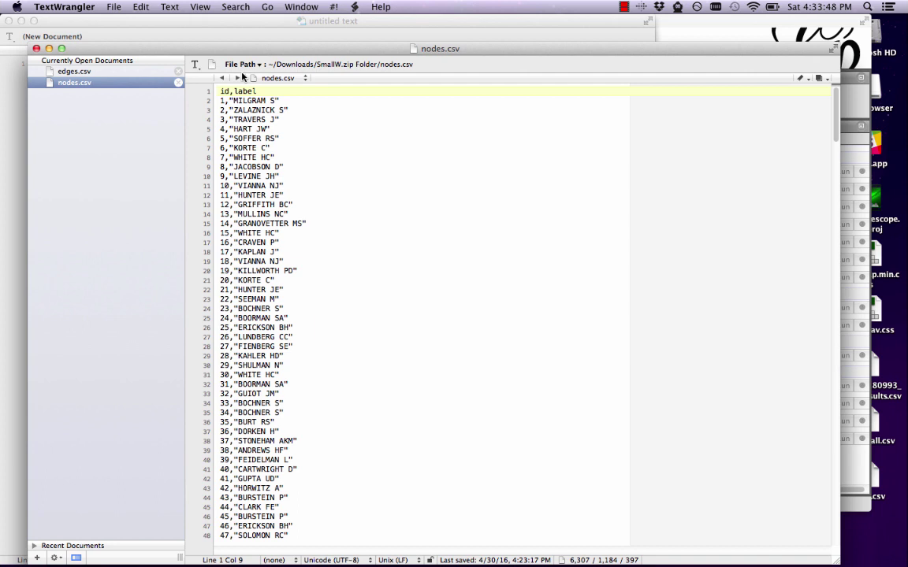
Append ',Weight' to the edges.csv header so it reads Source,Target,Weight.
{"action": "left_click", "coordinate": [64, 71]}
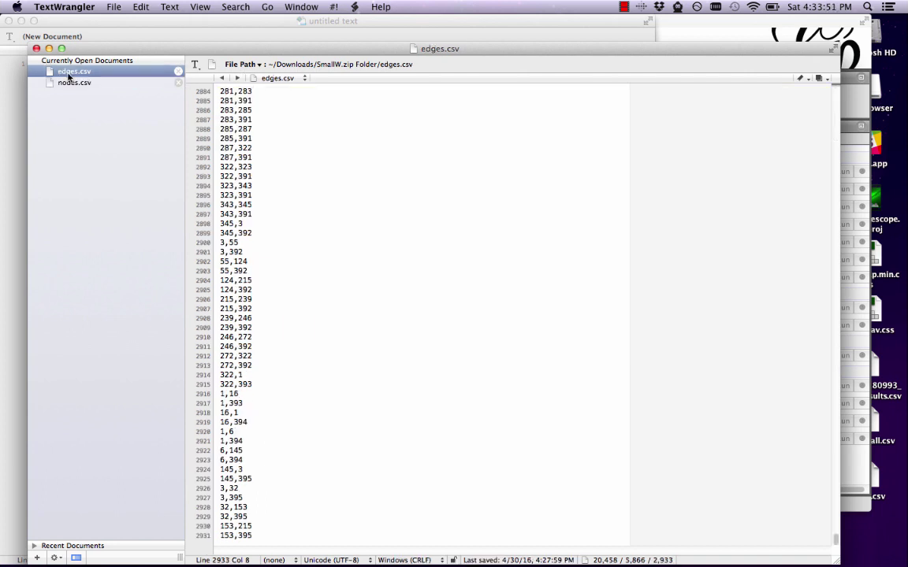
{"action": "left_click", "coordinate": [253, 244]}
{"action": "key", "text": "super+Up"}
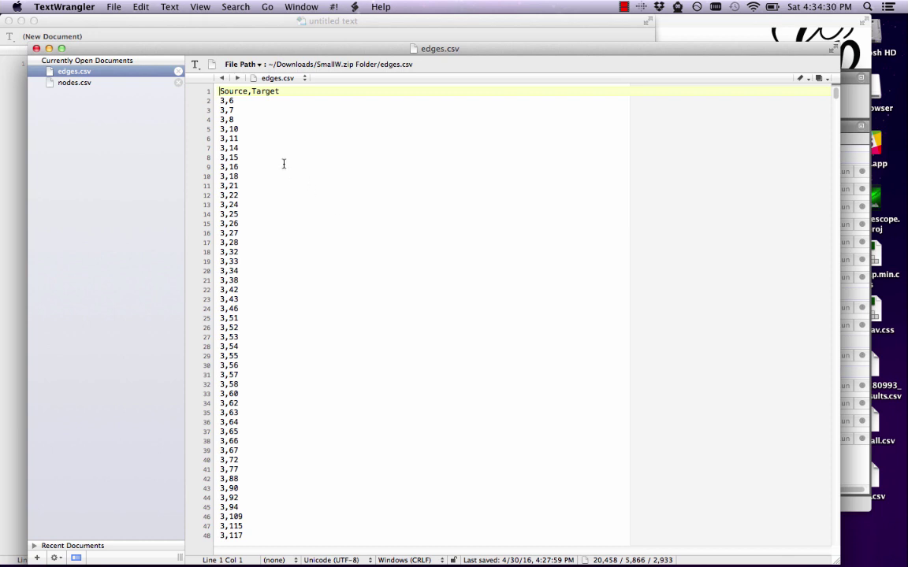
{"action": "left_click", "coordinate": [251, 91]}
{"action": "key", "text": "super+Right"}
{"action": "type", "text": ",Weight"}
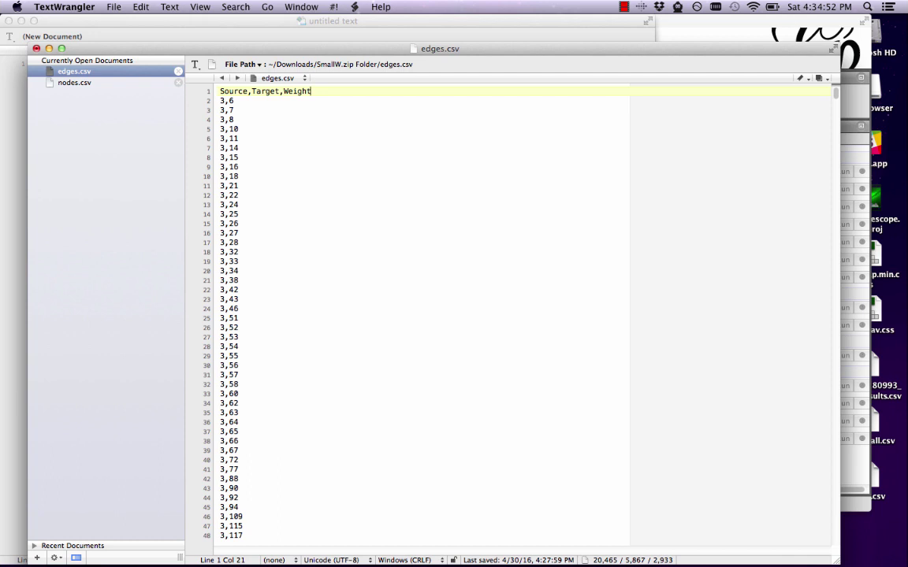
Type a test weight of 2.123 on the first data row, then delete it.
{"action": "key", "text": "Down"}
{"action": "type", "text": ",2.123"}
{"action": "key", "text": "BackSpace"}
{"action": "key", "text": "BackSpace"}
{"action": "key", "text": "BackSpace"}
{"action": "key", "text": "BackSpace"}
{"action": "key", "text": "BackSpace"}
{"action": "key", "text": "BackSpace"}
Return the cursor to the end of the edges.csv header line.
{"action": "left_click", "coordinate": [309, 91]}
{"action": "key", "text": "BackSpace"}
{"action": "key", "text": "BackSpace"}
{"action": "key", "text": "BackSpace"}
{"action": "key", "text": "BackSpace"}
{"action": "key", "text": "BackSpace"}
{"action": "key", "text": "BackSpace"}
{"action": "key", "text": "BackSpace"}
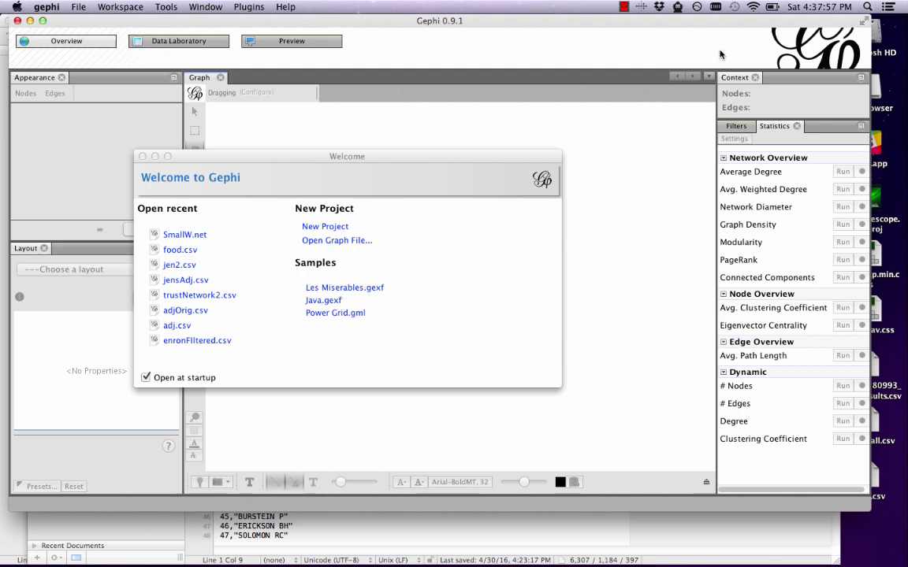
Enlarge the Gephi window and start a new blank project.
{"action": "left_click_drag", "start_coordinate": [821, 504], "coordinate": [894, 563]}
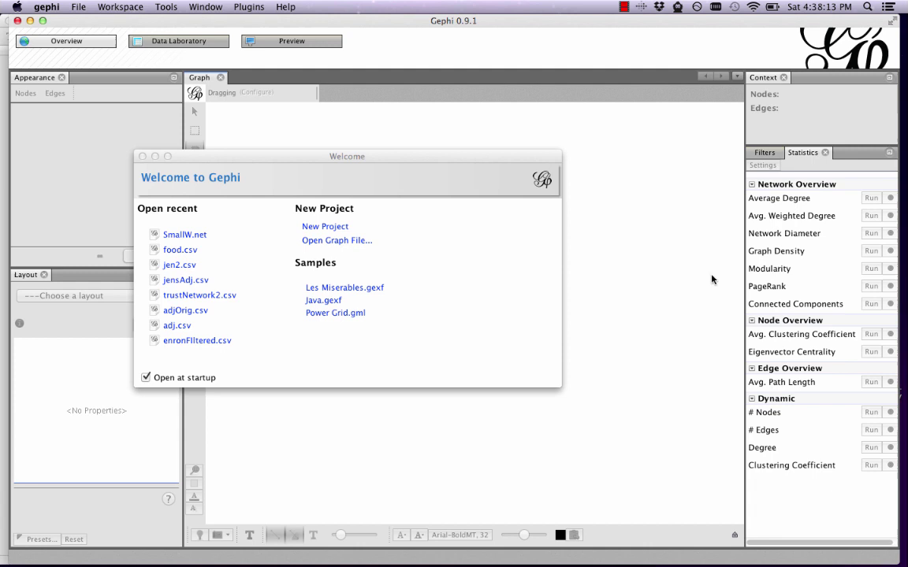
{"action": "left_click", "coordinate": [324, 228]}
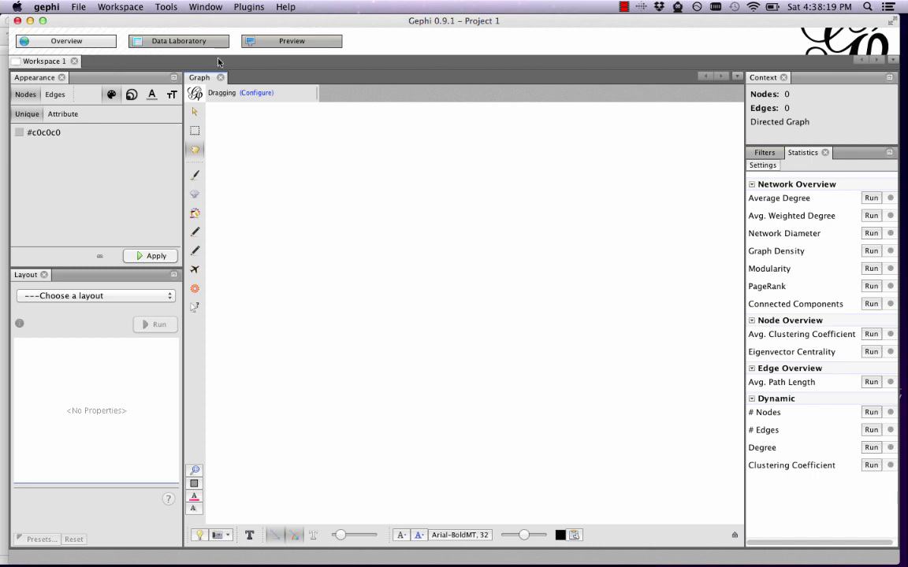
Show the empty edges table in the Data Laboratory.
{"action": "left_click", "coordinate": [161, 45]}
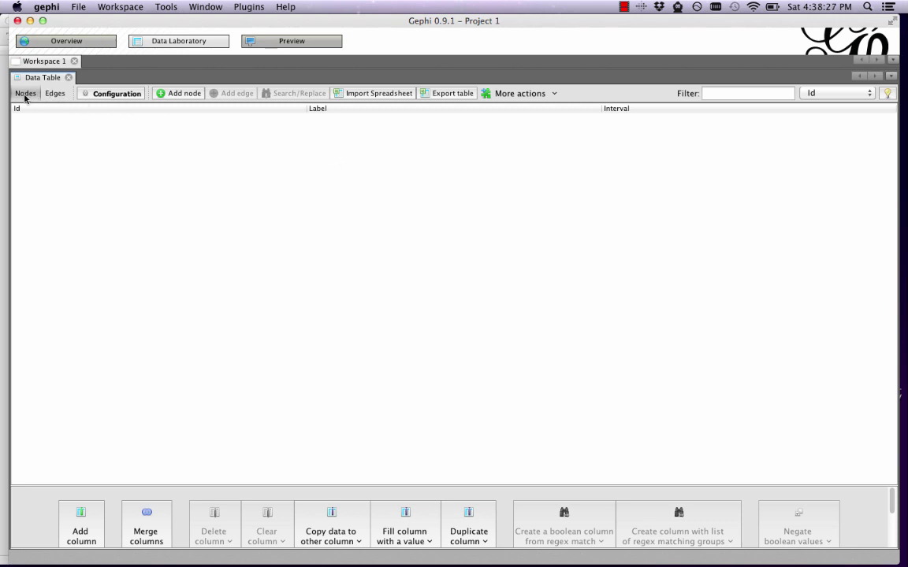
{"action": "left_click", "coordinate": [55, 95]}
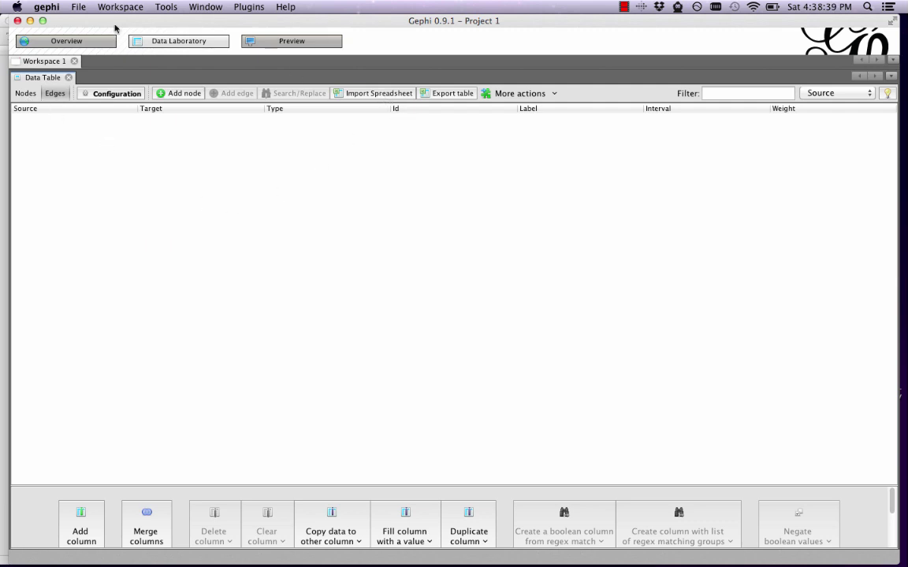
{"action": "left_click", "coordinate": [78, 7]}
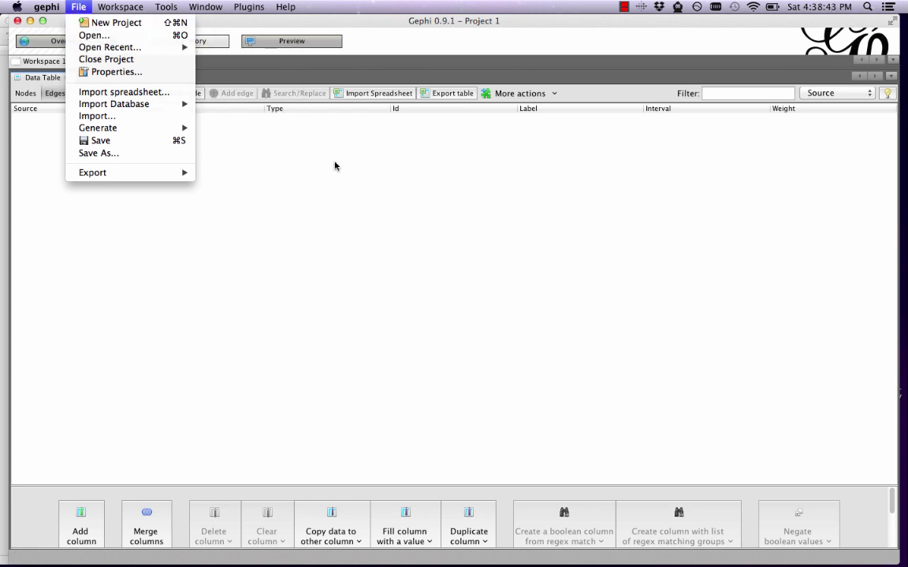
Load edges.csv into the spreadsheet importer as an Edges table with comma separator.
{"action": "left_click", "coordinate": [147, 93]}
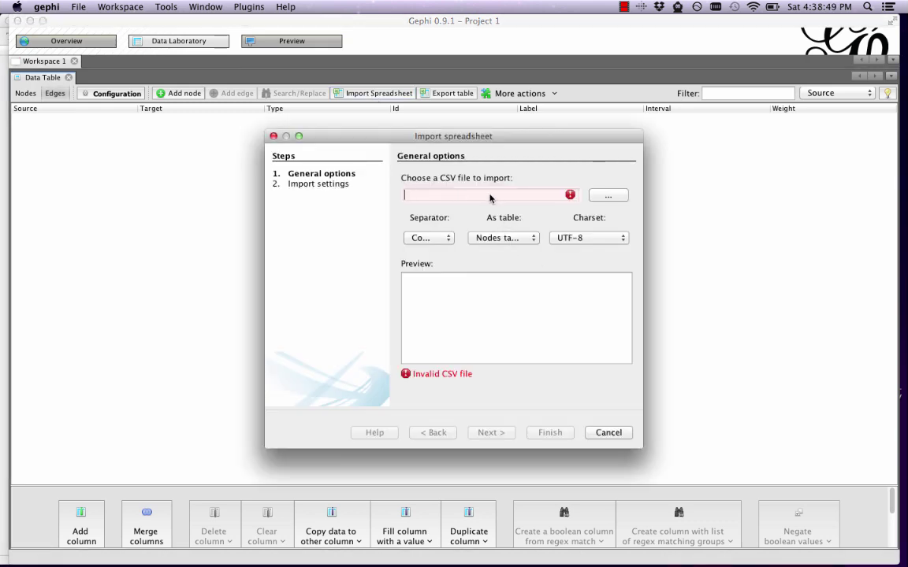
{"action": "left_click", "coordinate": [608, 195]}
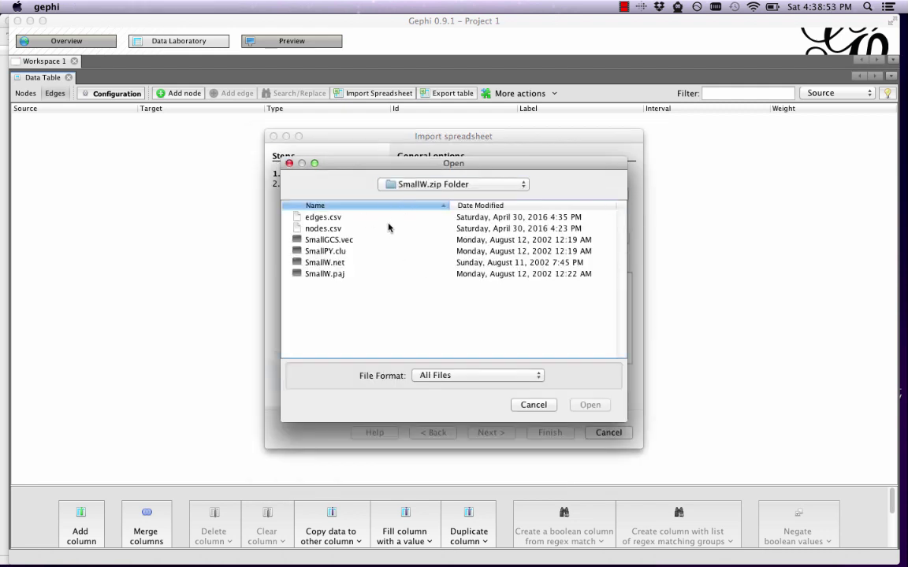
{"action": "left_click", "coordinate": [330, 219]}
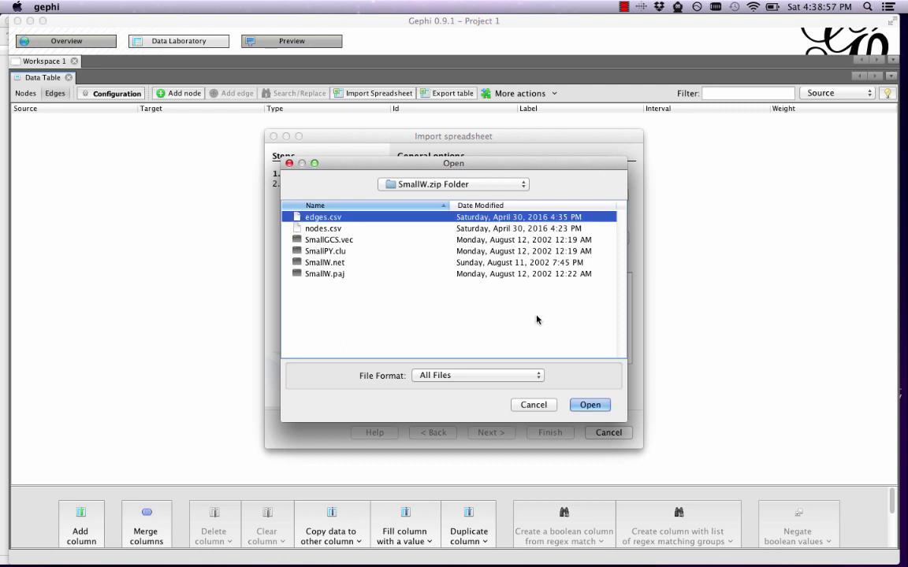
{"action": "left_click", "coordinate": [591, 406]}
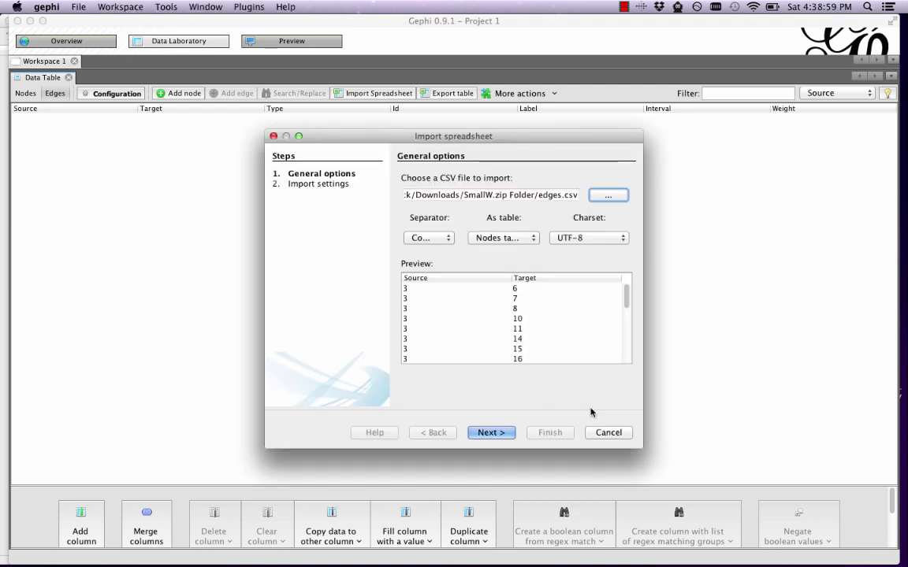
{"action": "left_click", "coordinate": [495, 239]}
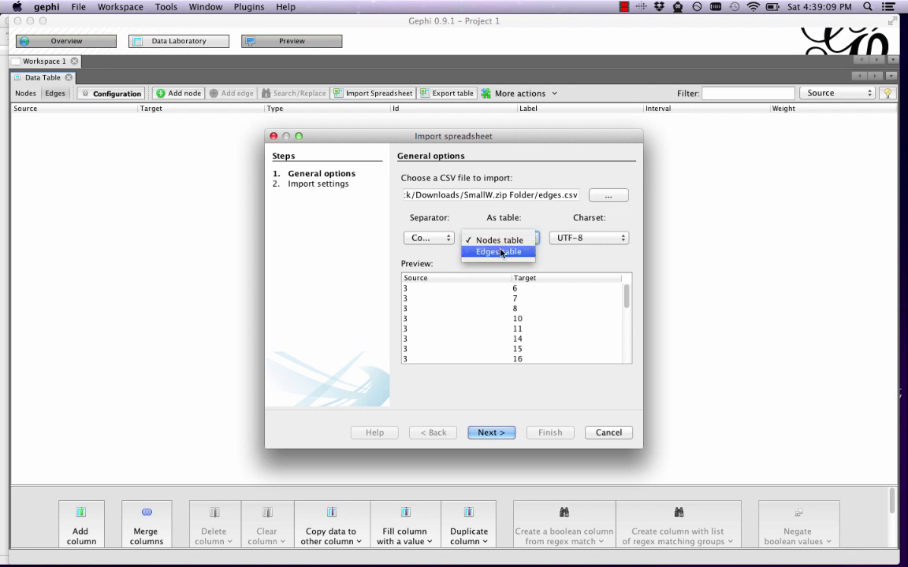
{"action": "left_click", "coordinate": [501, 253]}
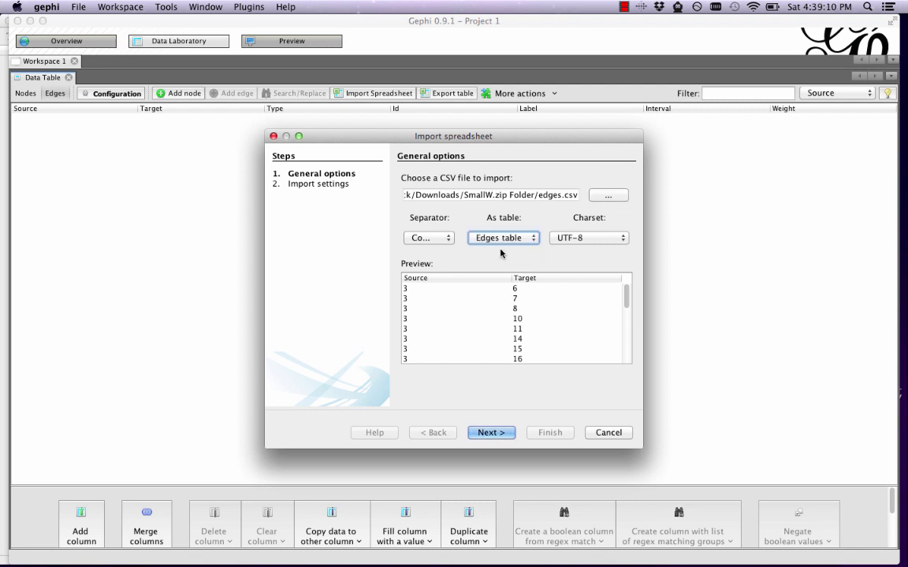
{"action": "left_click", "coordinate": [432, 240]}
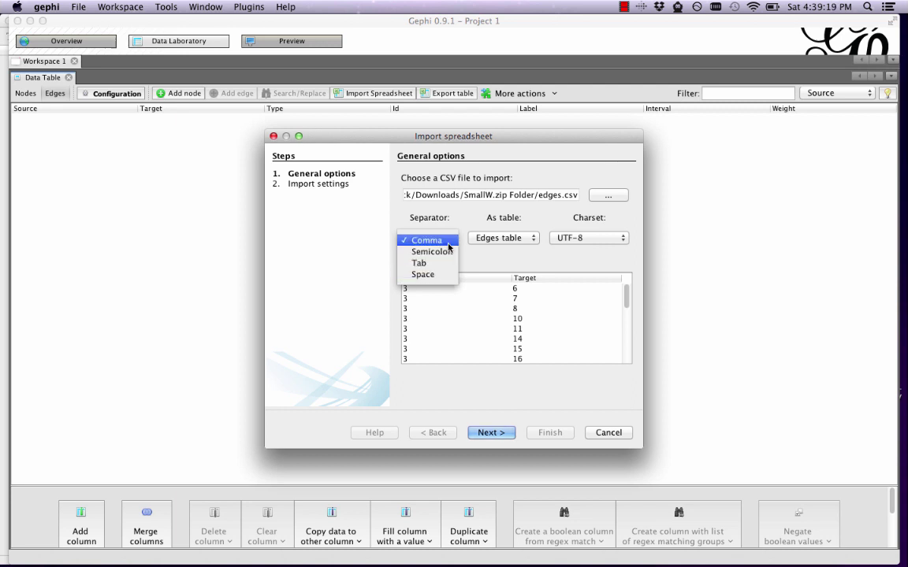
{"action": "left_click", "coordinate": [448, 243]}
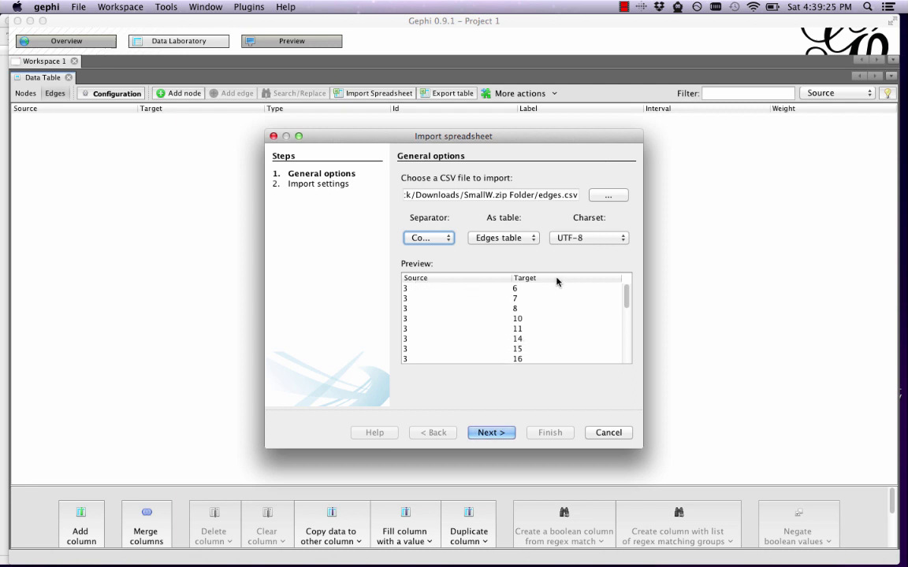
{"action": "scroll", "coordinate": [463, 299], "scroll_direction": "down", "scroll_amount": 6}
{"action": "scroll", "coordinate": [464, 298], "scroll_direction": "up", "scroll_amount": 6}
{"action": "left_click", "coordinate": [495, 433]}
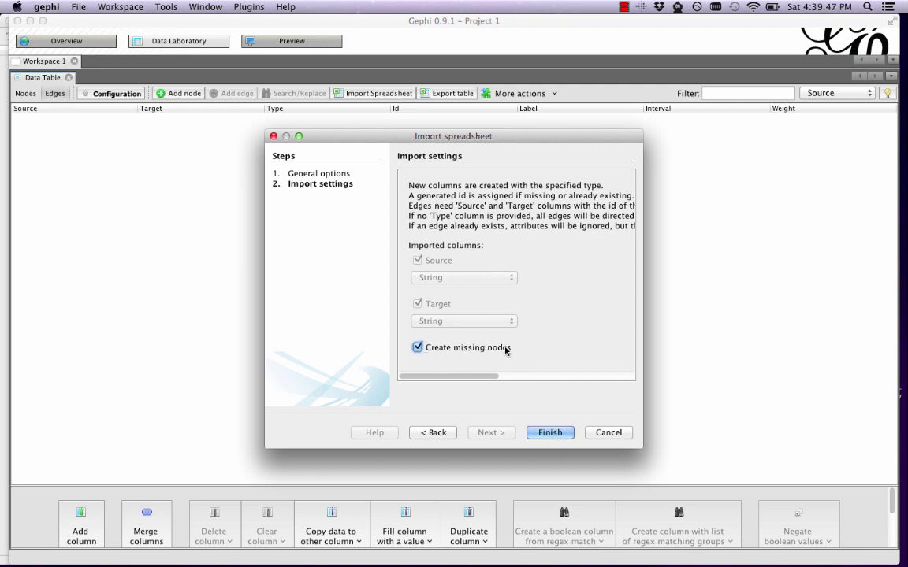
Finish the edges import, then import nodes.csv into the Nodes table.
{"action": "left_click", "coordinate": [549, 433]}
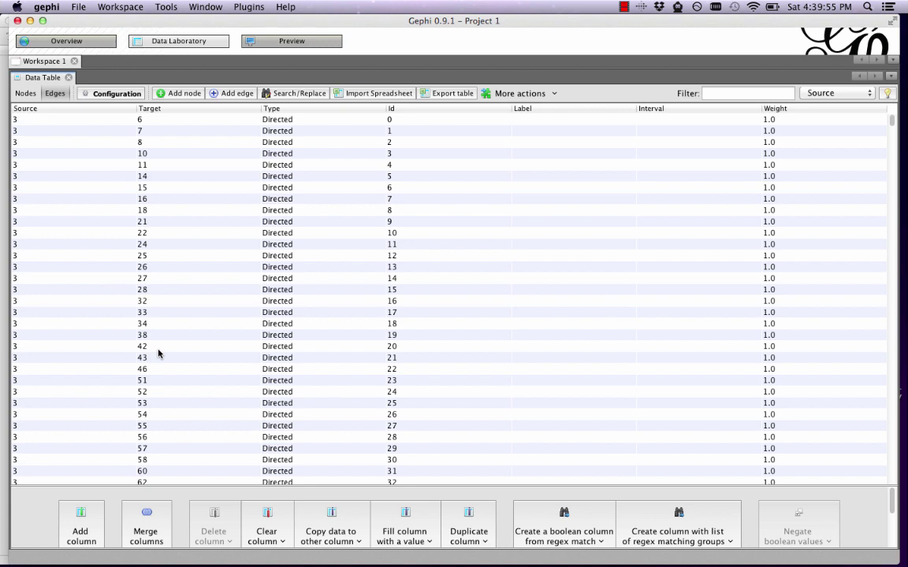
{"action": "left_click", "coordinate": [26, 93]}
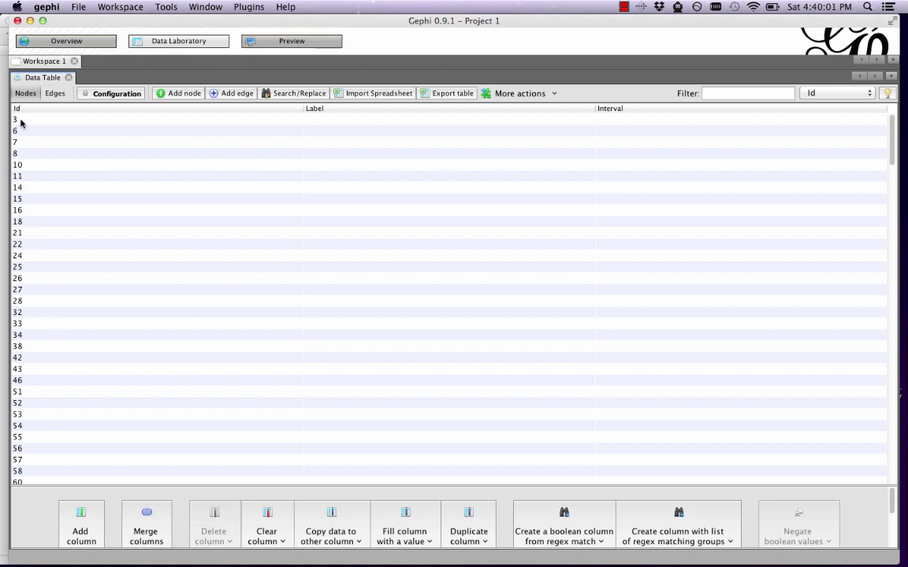
{"action": "left_click", "coordinate": [356, 95]}
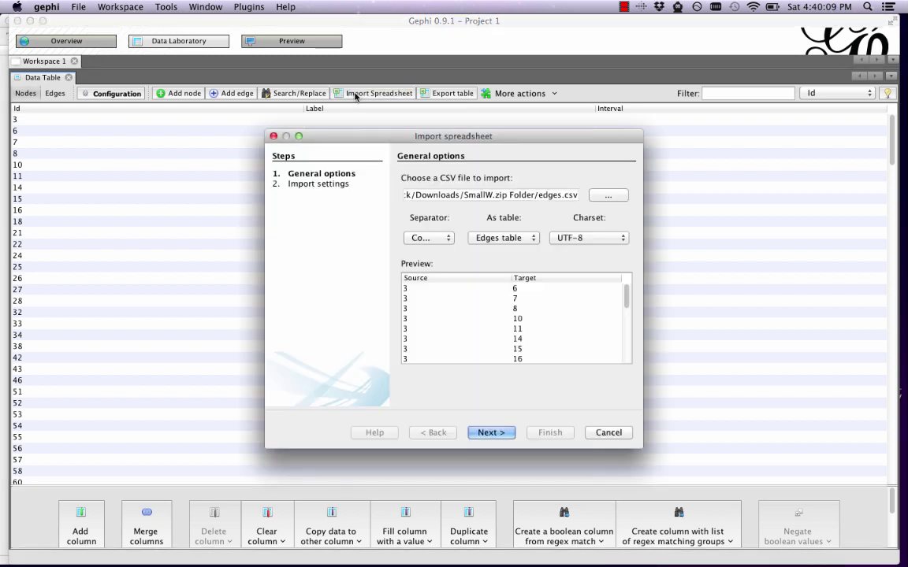
{"action": "left_click", "coordinate": [609, 197]}
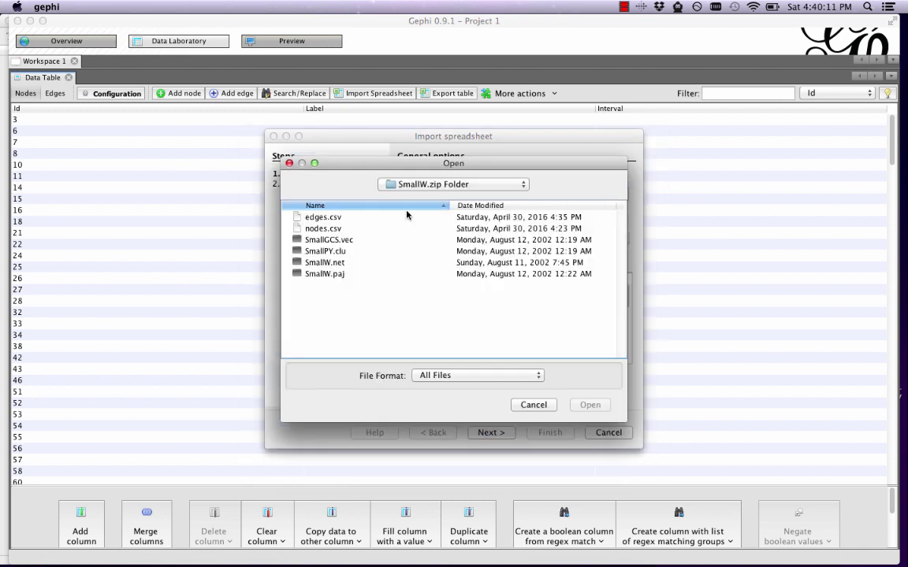
{"action": "left_click", "coordinate": [334, 229]}
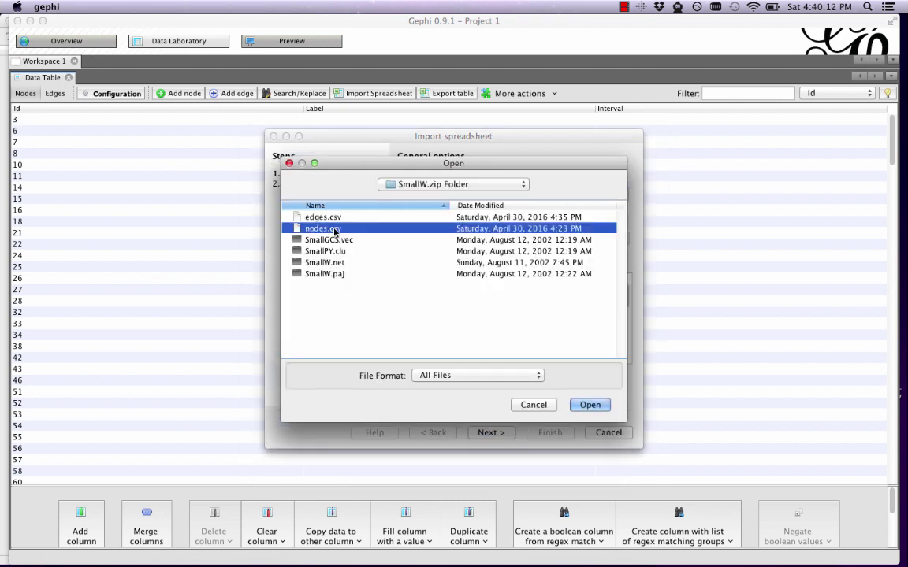
{"action": "left_click", "coordinate": [587, 404]}
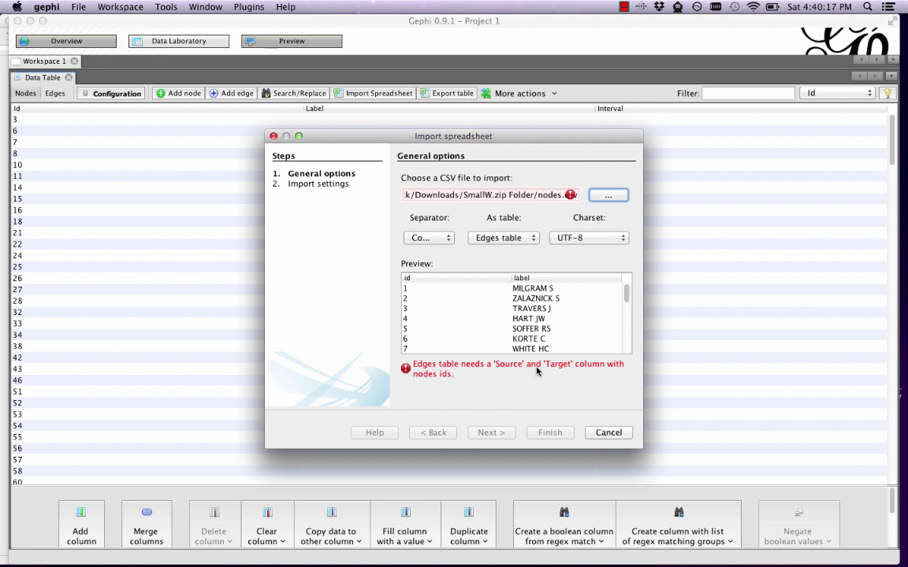
{"action": "left_click", "coordinate": [491, 240]}
{"action": "left_click", "coordinate": [490, 230]}
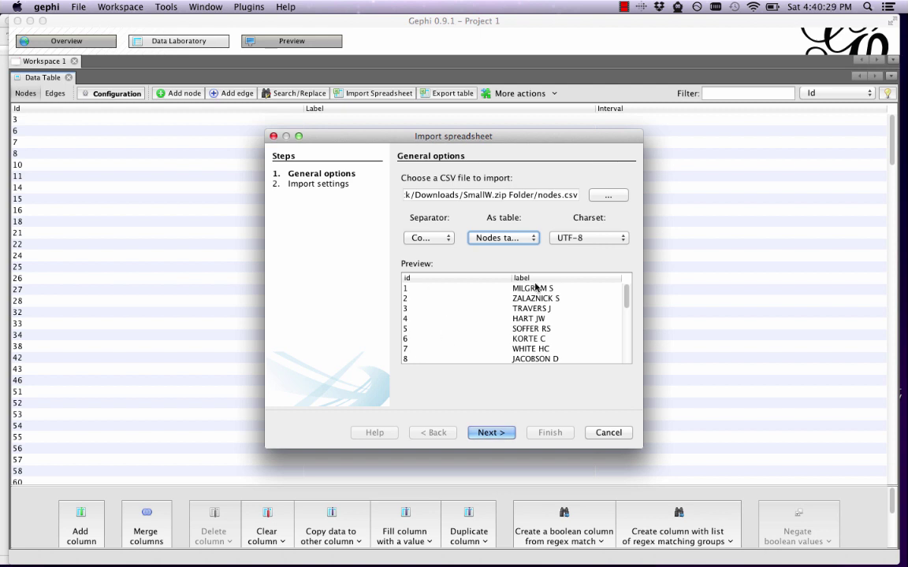
{"action": "left_click", "coordinate": [489, 433]}
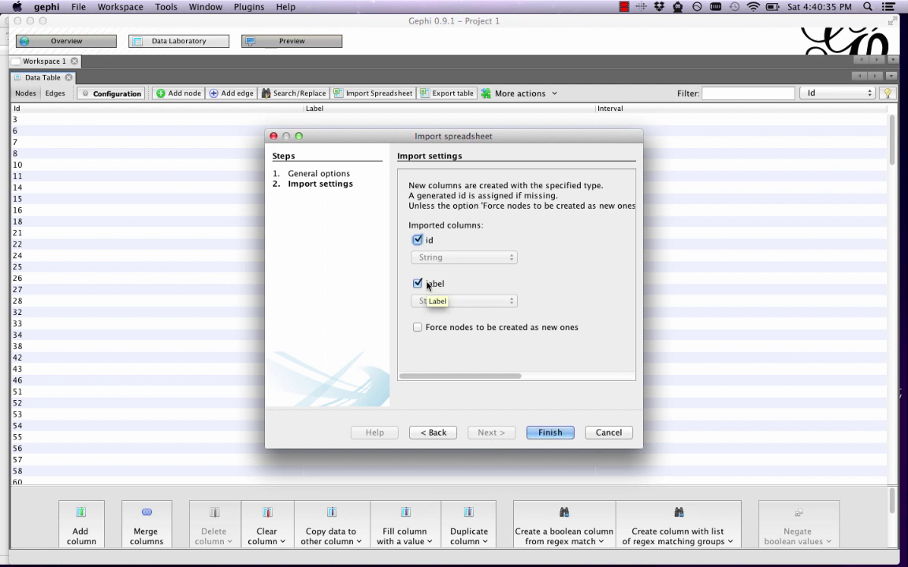
{"action": "left_click", "coordinate": [561, 434]}
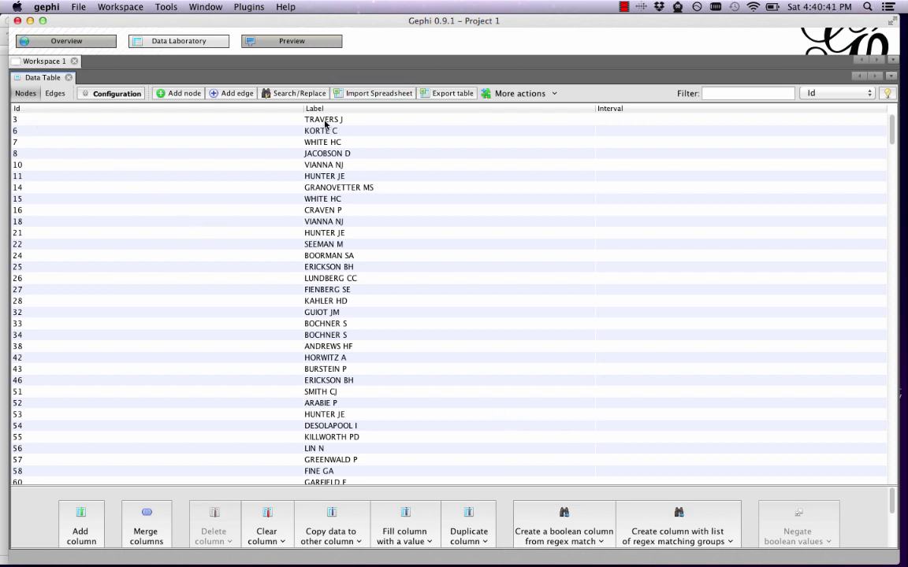
Go to the graph Overview and pick Yifan Hu as the layout algorithm.
{"action": "left_click", "coordinate": [54, 93]}
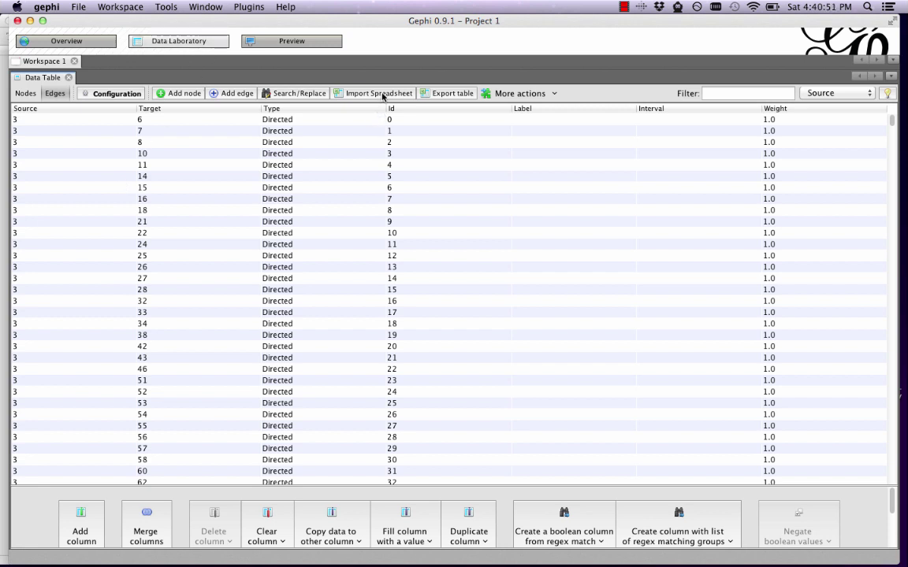
{"action": "left_click", "coordinate": [68, 40]}
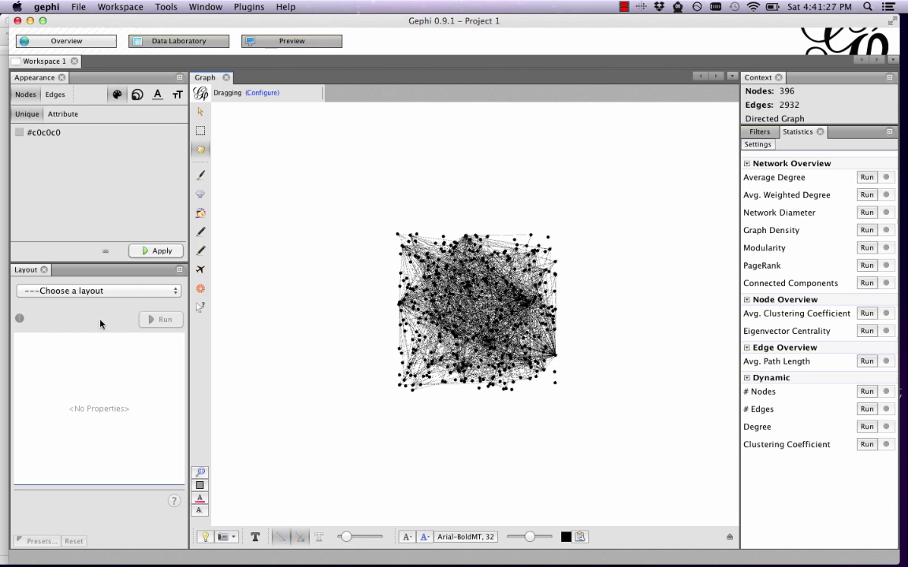
{"action": "left_click", "coordinate": [91, 293]}
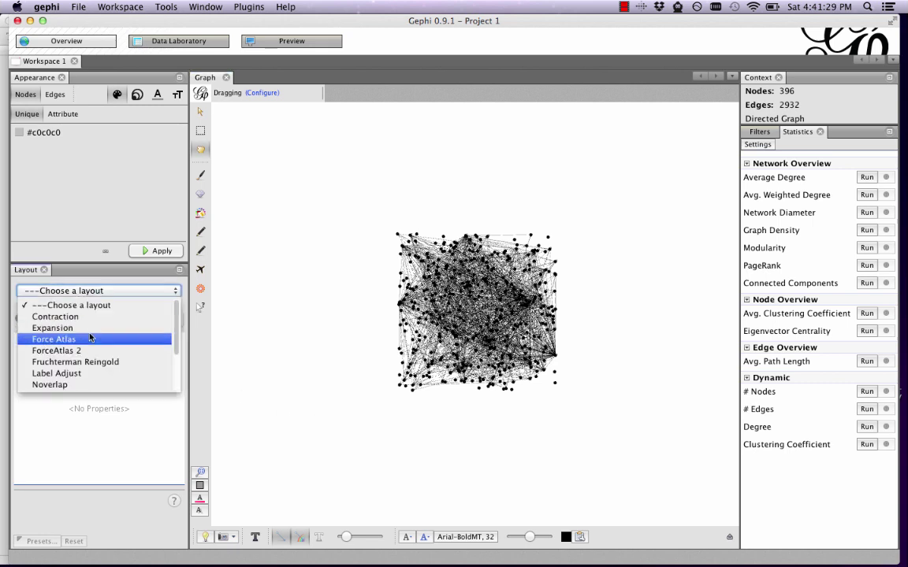
{"action": "scroll", "coordinate": [83, 341], "scroll_direction": "down", "scroll_amount": 3}
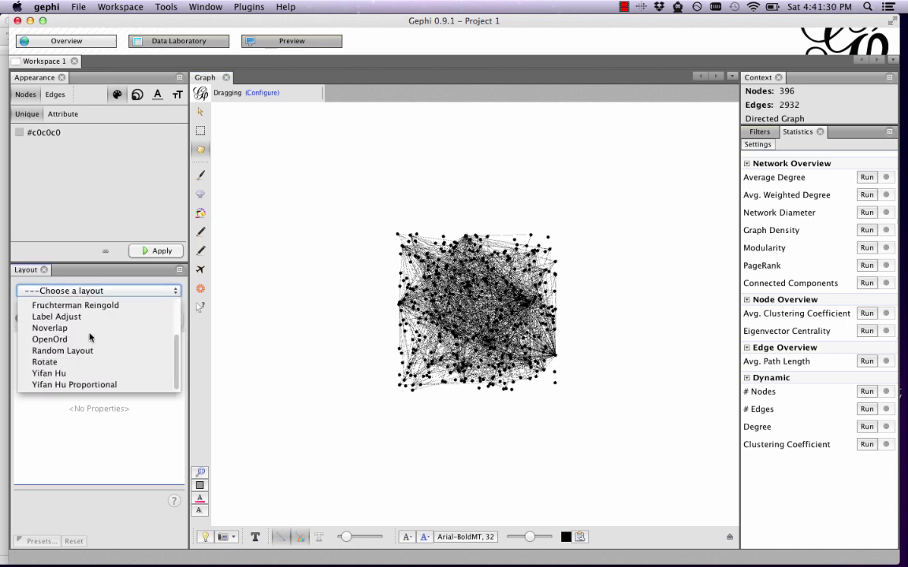
{"action": "left_click", "coordinate": [68, 379]}
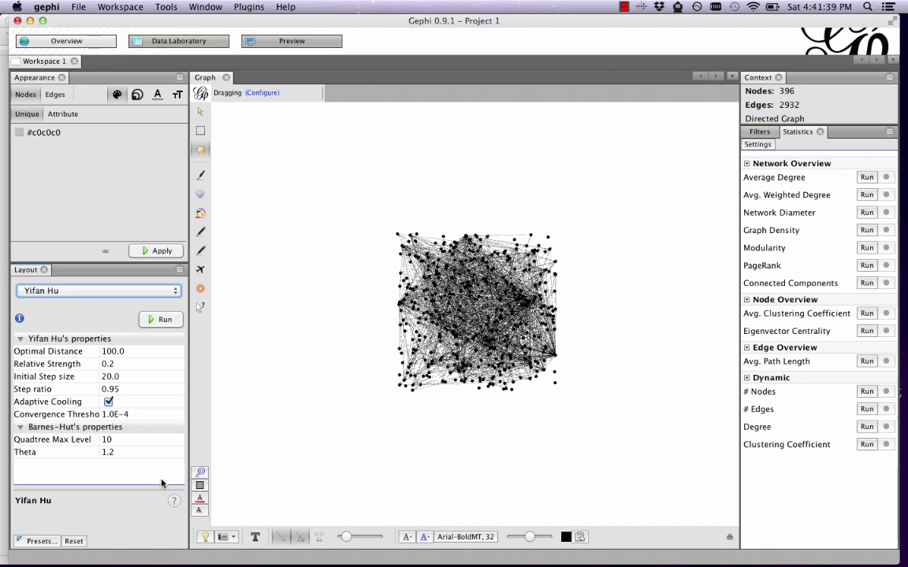
Run the Yifan Hu layout and inspect the centred graph's resulting clusters.
{"action": "left_click", "coordinate": [163, 320]}
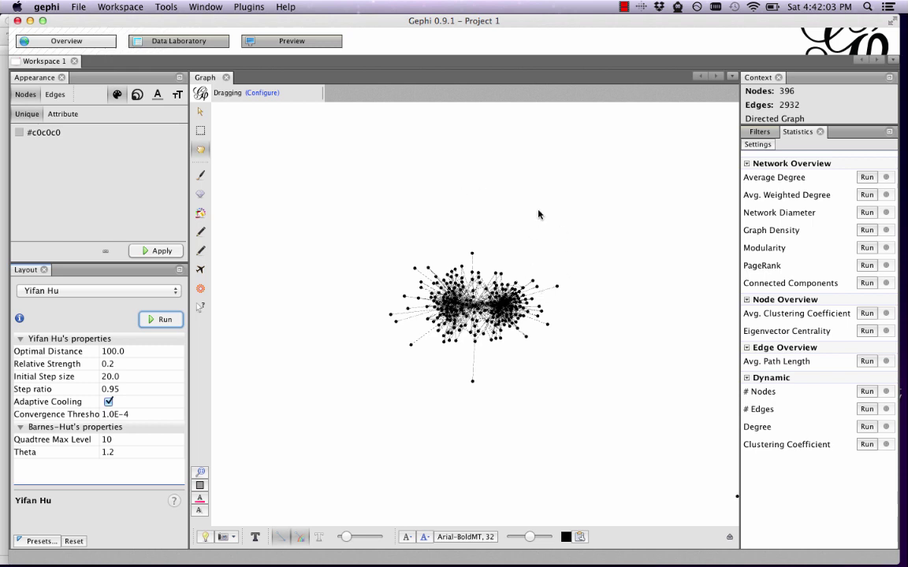
{"action": "scroll", "coordinate": [539, 214], "scroll_direction": "down", "scroll_amount": 5}
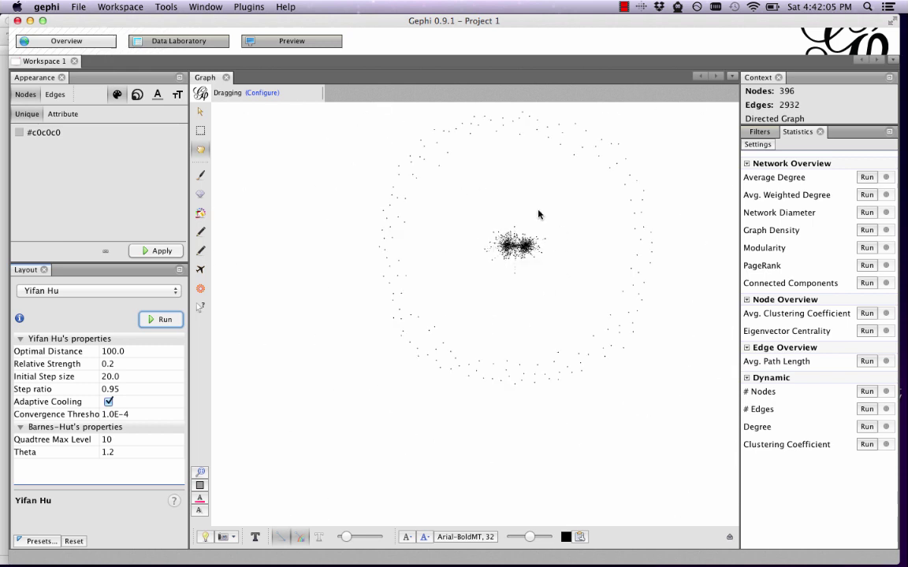
{"action": "scroll", "coordinate": [536, 214], "scroll_direction": "up", "scroll_amount": 3}
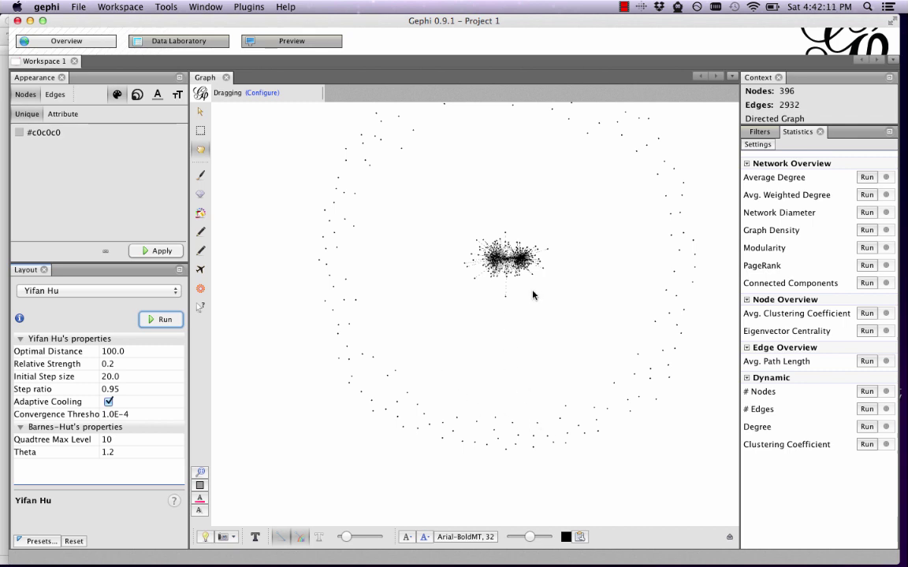
{"action": "left_click", "coordinate": [200, 474]}
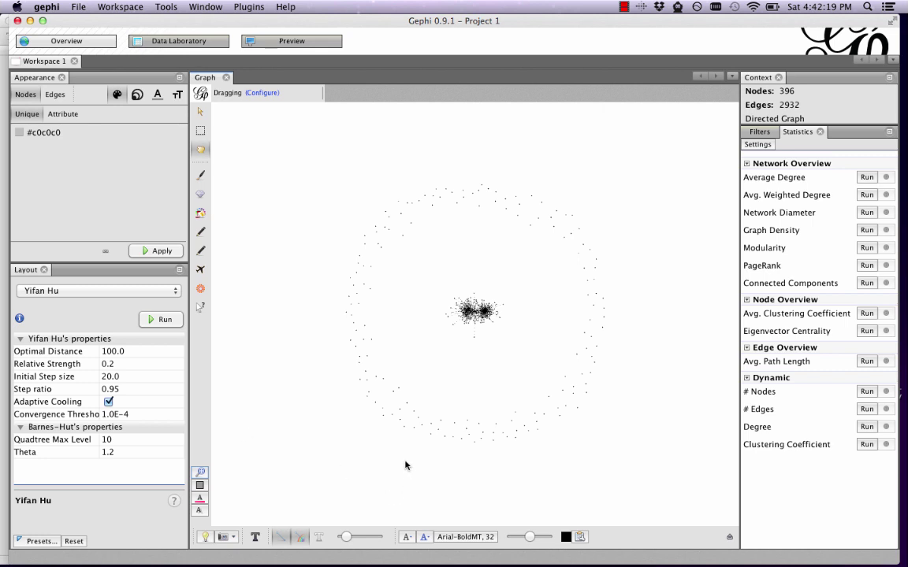
{"action": "scroll", "coordinate": [356, 297], "scroll_direction": "up", "scroll_amount": 5}
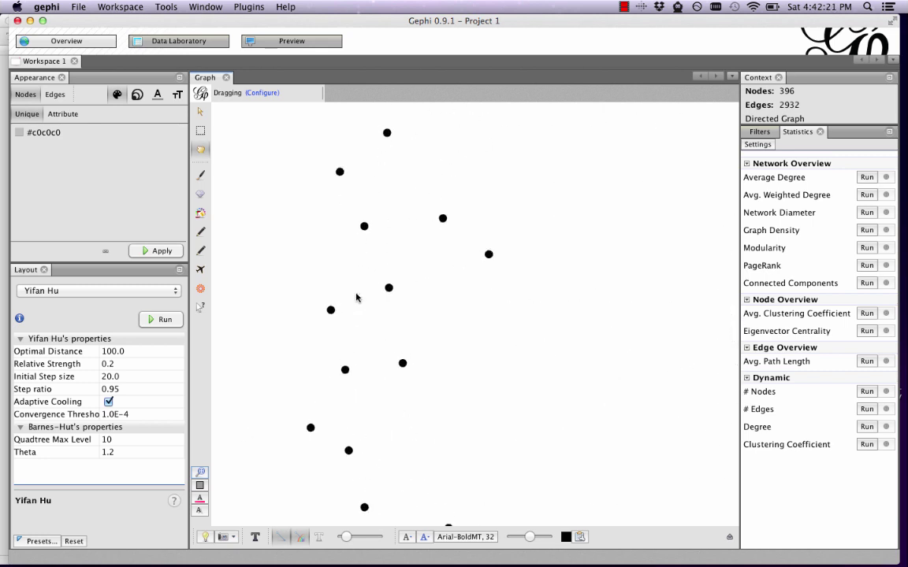
{"action": "scroll", "coordinate": [356, 297], "scroll_direction": "down", "scroll_amount": 6}
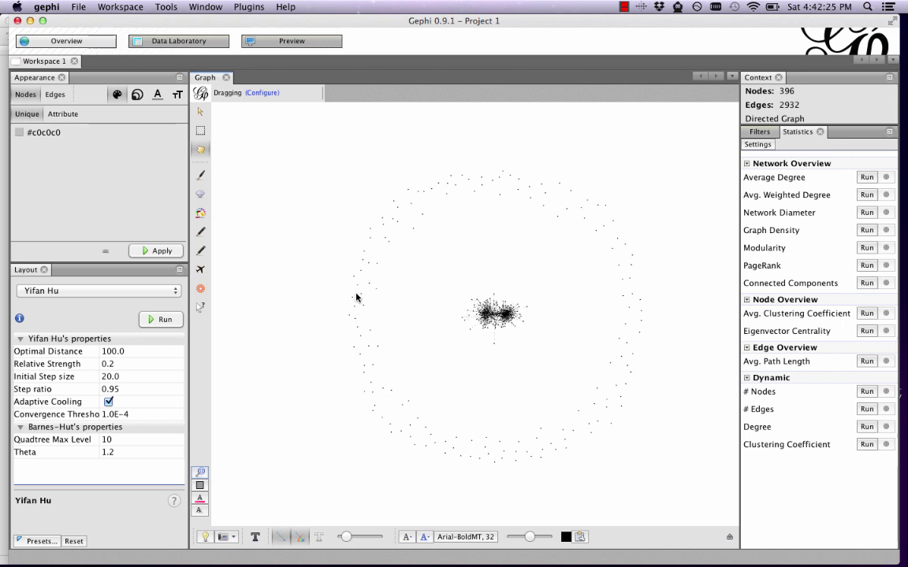
{"action": "scroll", "coordinate": [356, 297], "scroll_direction": "up", "scroll_amount": 3}
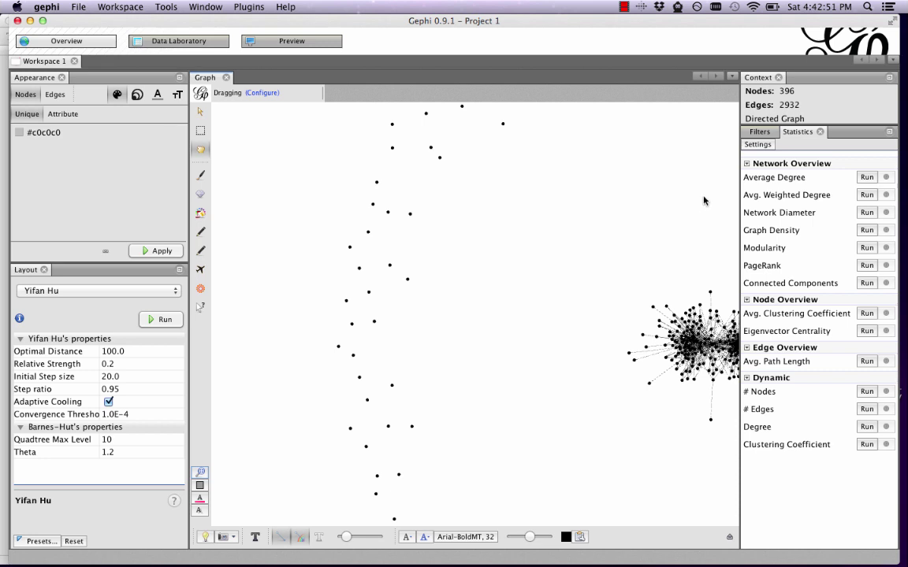
Add the Topology Degree Range filter to the Queries area.
{"action": "left_click", "coordinate": [766, 134]}
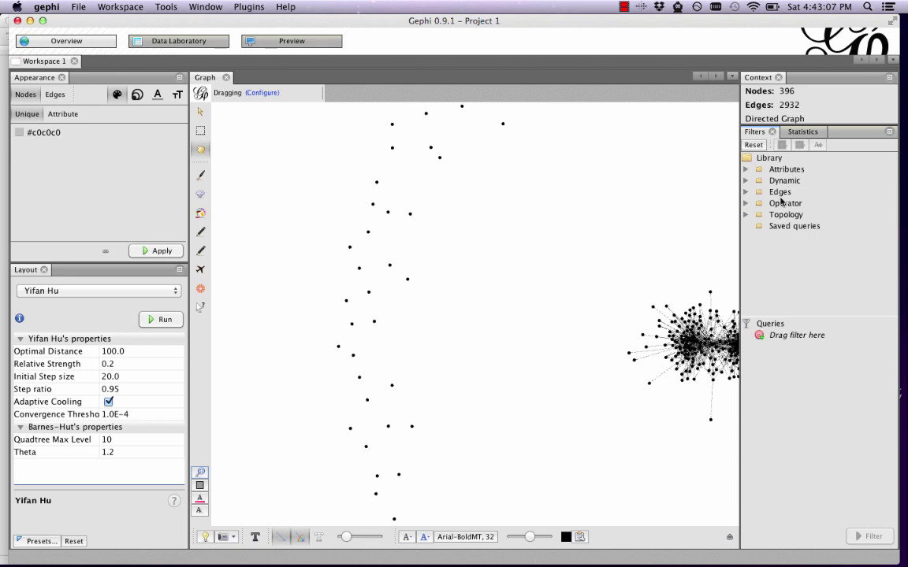
{"action": "left_click", "coordinate": [747, 216]}
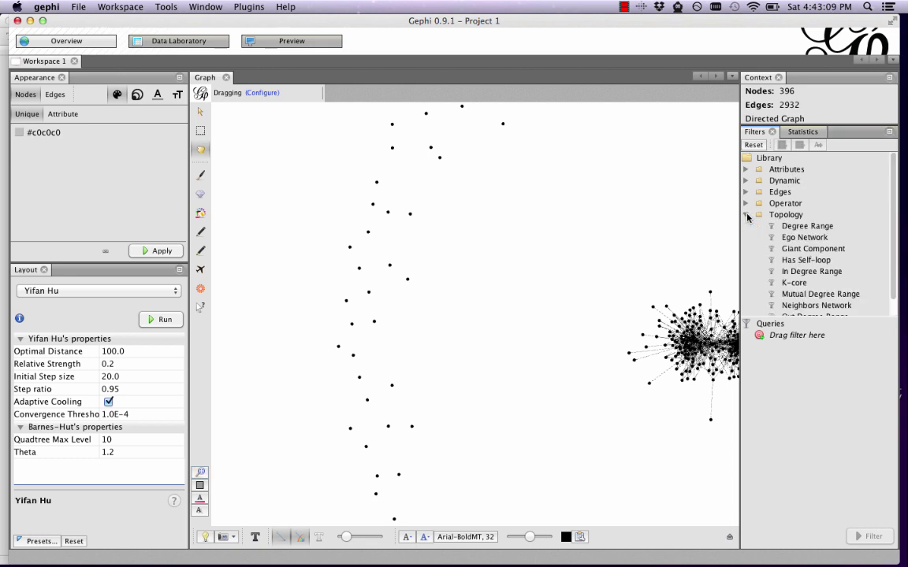
{"action": "left_click", "coordinate": [790, 227]}
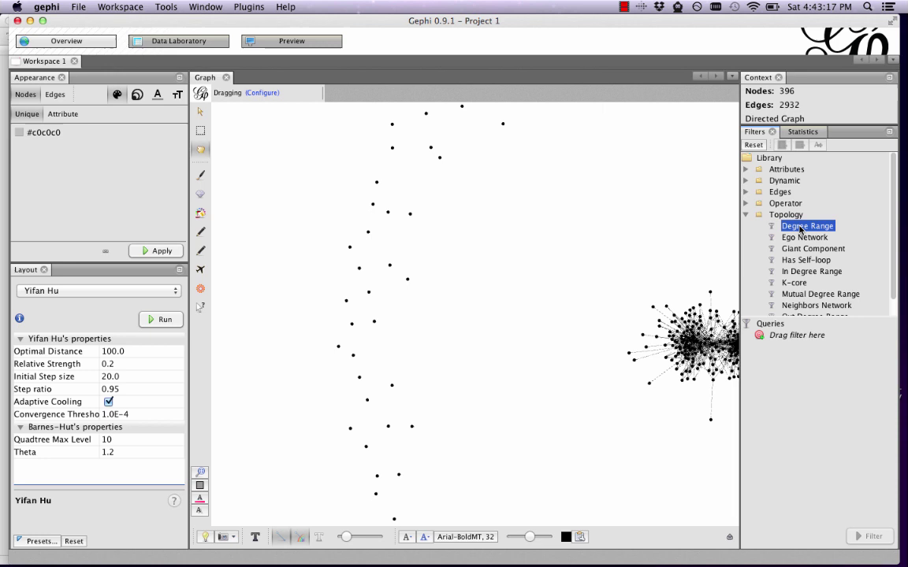
{"action": "left_click_drag", "start_coordinate": [790, 228], "coordinate": [803, 349]}
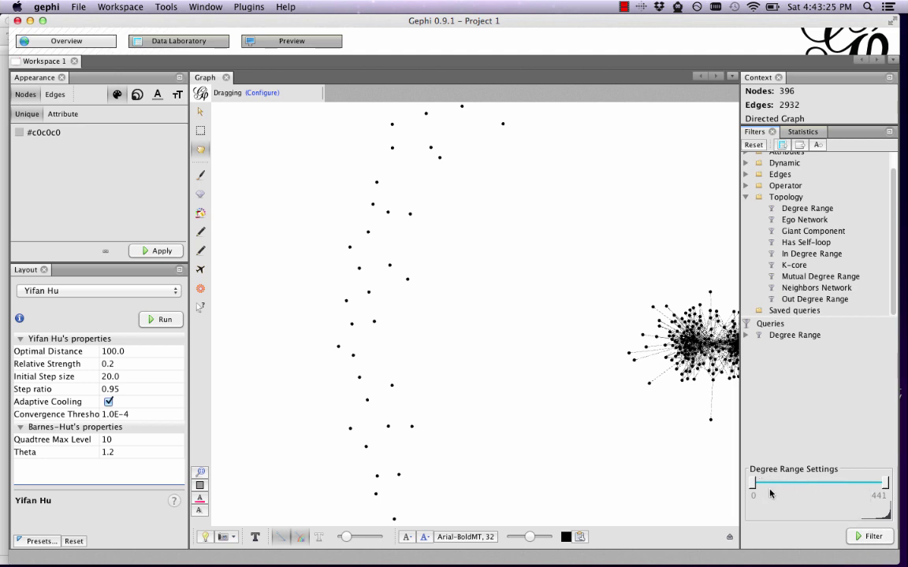
Set the Degree Range minimum to 1 and apply it, leaving 233 nodes.
{"action": "left_click_drag", "start_coordinate": [753, 486], "coordinate": [778, 484]}
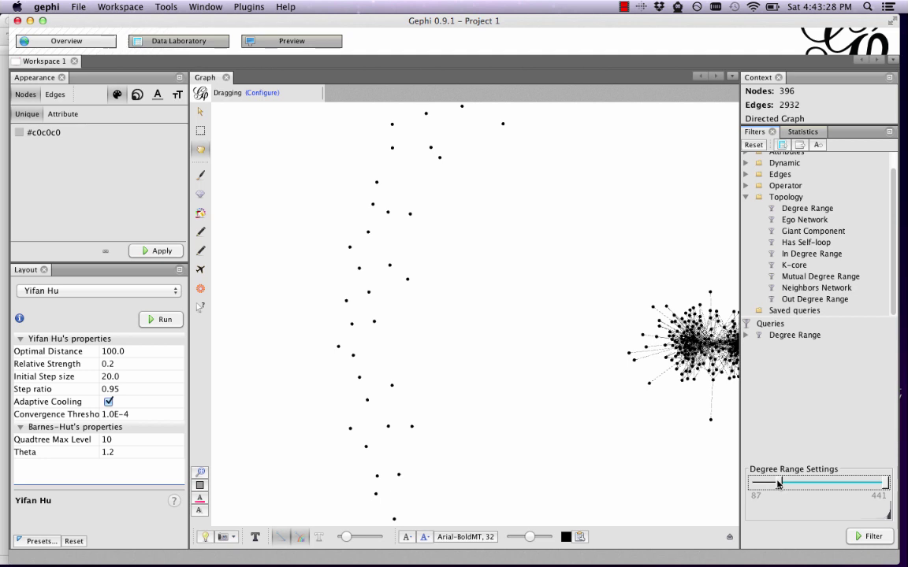
{"action": "left_click", "coordinate": [862, 536]}
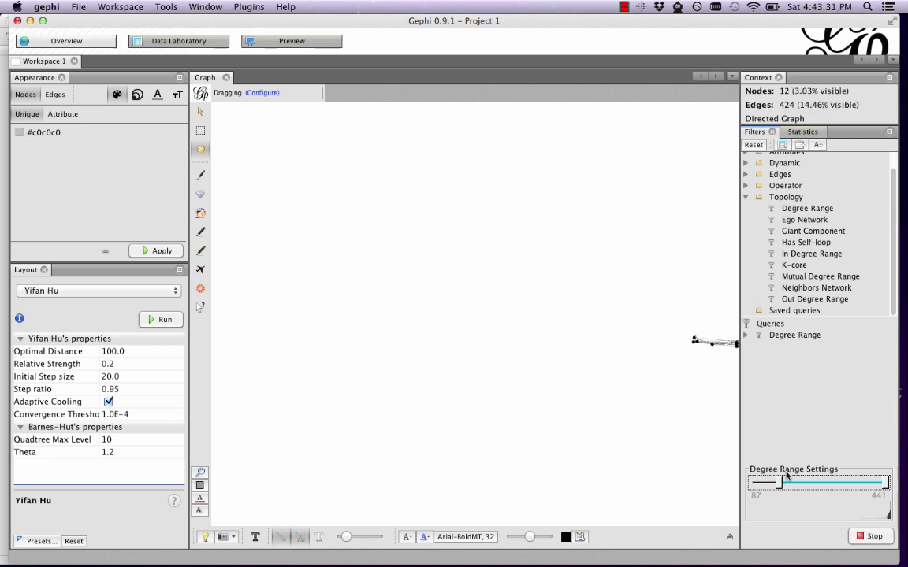
{"action": "left_click_drag", "start_coordinate": [757, 483], "coordinate": [753, 483]}
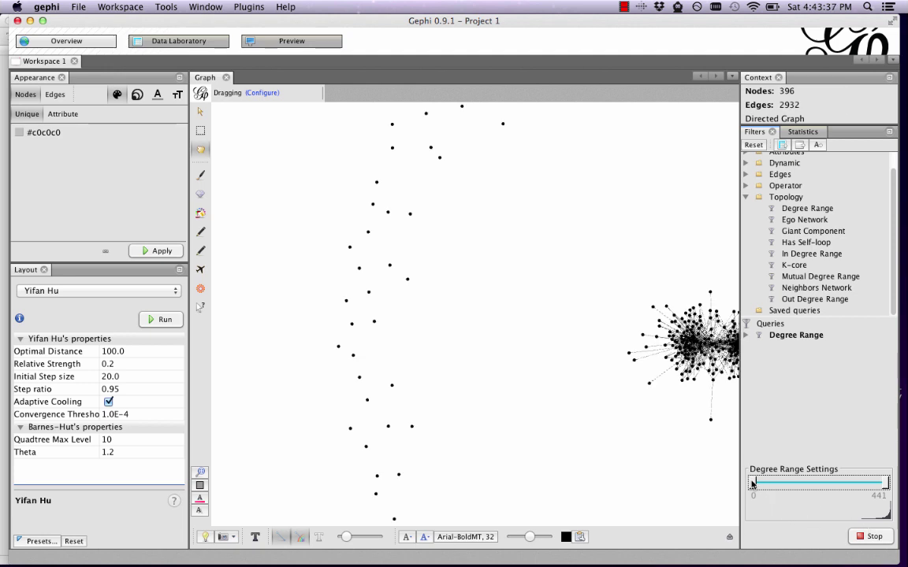
{"action": "left_click_drag", "start_coordinate": [752, 484], "coordinate": [754, 485]}
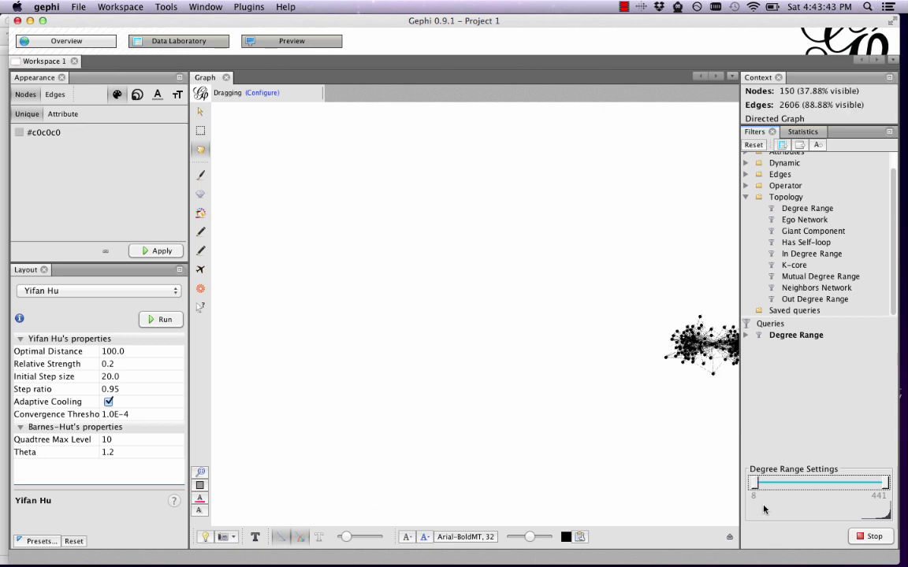
{"action": "left_click", "coordinate": [753, 495]}
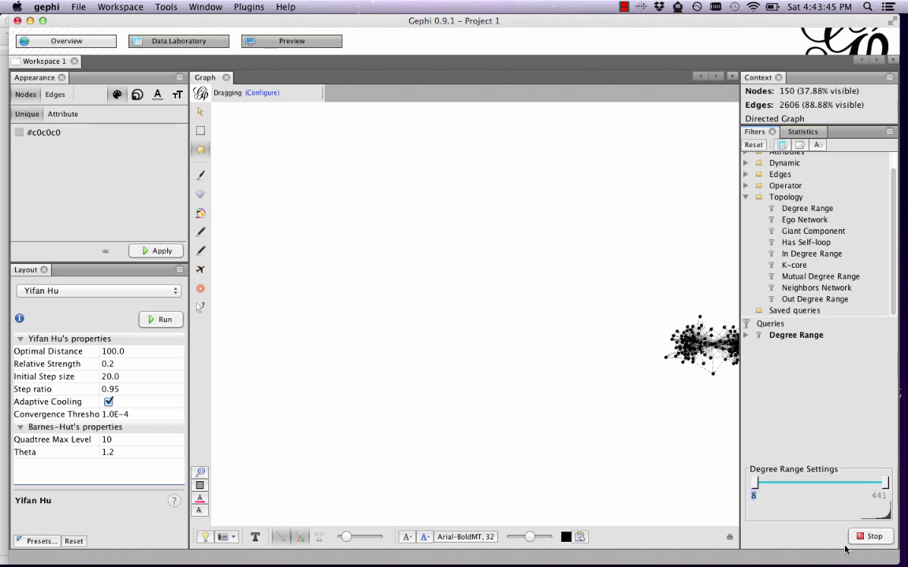
{"action": "type", "text": "1"}
{"action": "key", "text": "Return"}
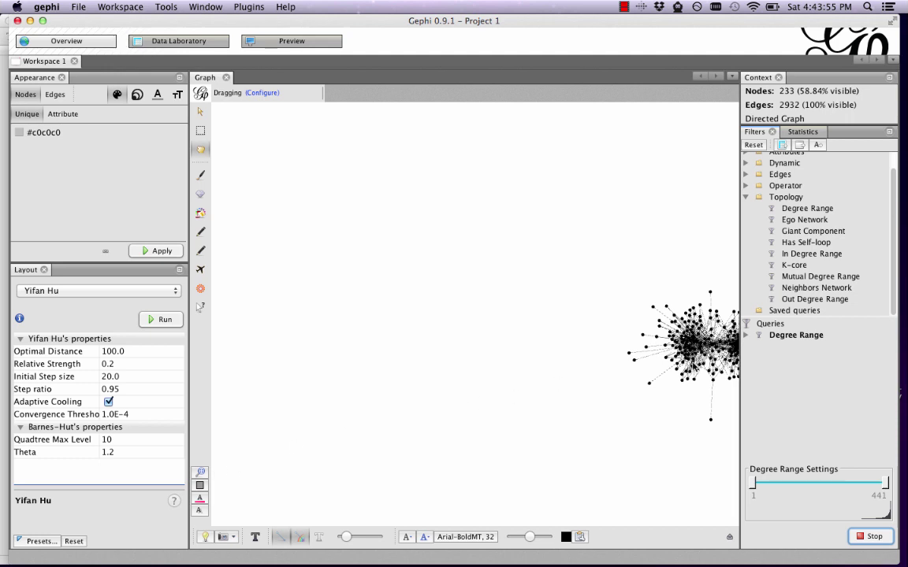
Center the filtered graph, show Degree Range's 1–441 parameter, and drag Ego Network in as a subfilter.
{"action": "left_click", "coordinate": [199, 472]}
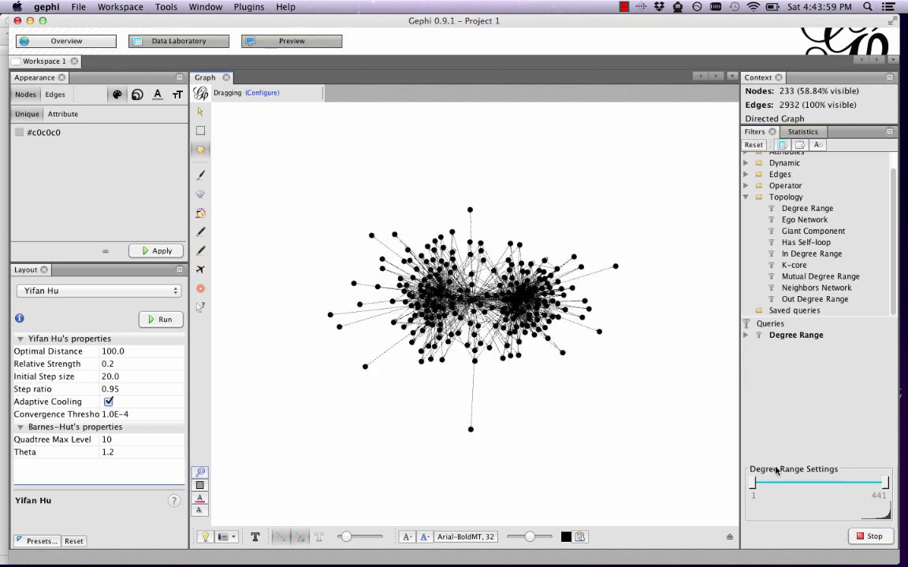
{"action": "left_click", "coordinate": [747, 335]}
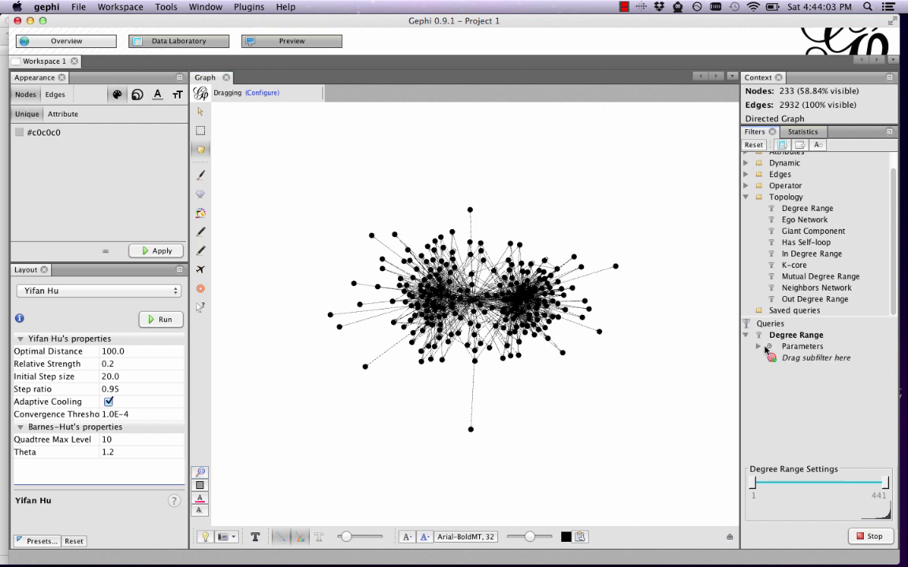
{"action": "left_click", "coordinate": [758, 347]}
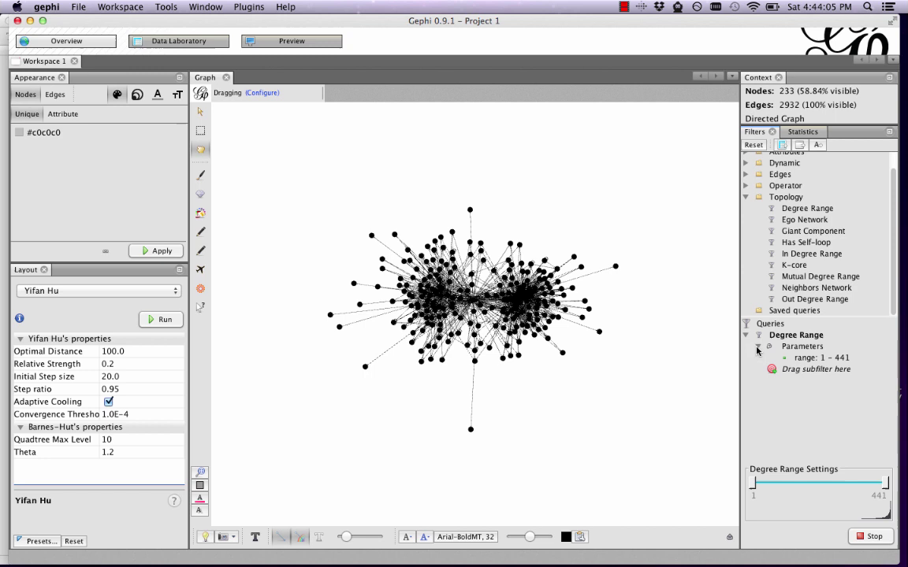
{"action": "left_click", "coordinate": [817, 359]}
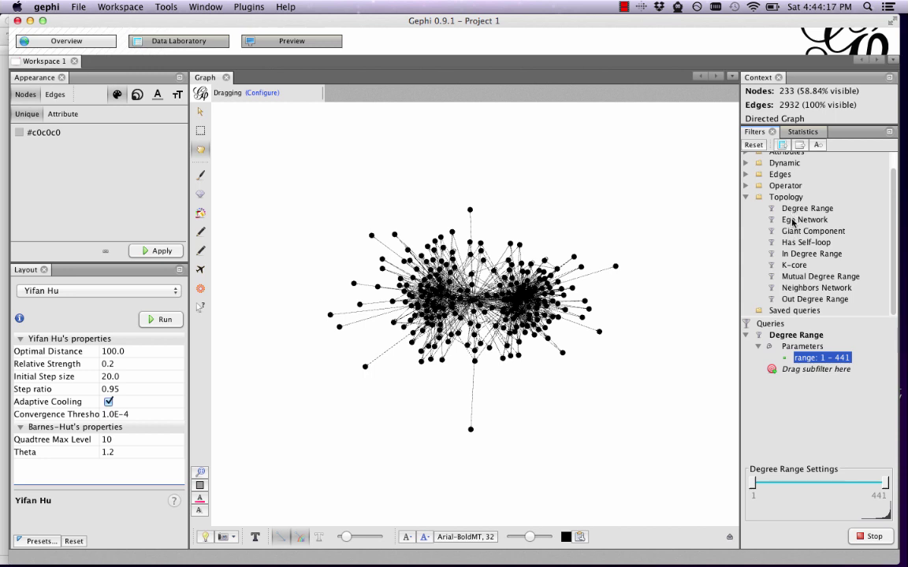
{"action": "mouse_move", "coordinate": [793, 221]}
{"action": "left_mouse_down"}
{"action": "mouse_move", "coordinate": [798, 336]}
{"action": "mouse_move", "coordinate": [819, 374]}
{"action": "mouse_move", "coordinate": [803, 207]}
{"action": "mouse_move", "coordinate": [804, 221]}
{"action": "left_mouse_up"}
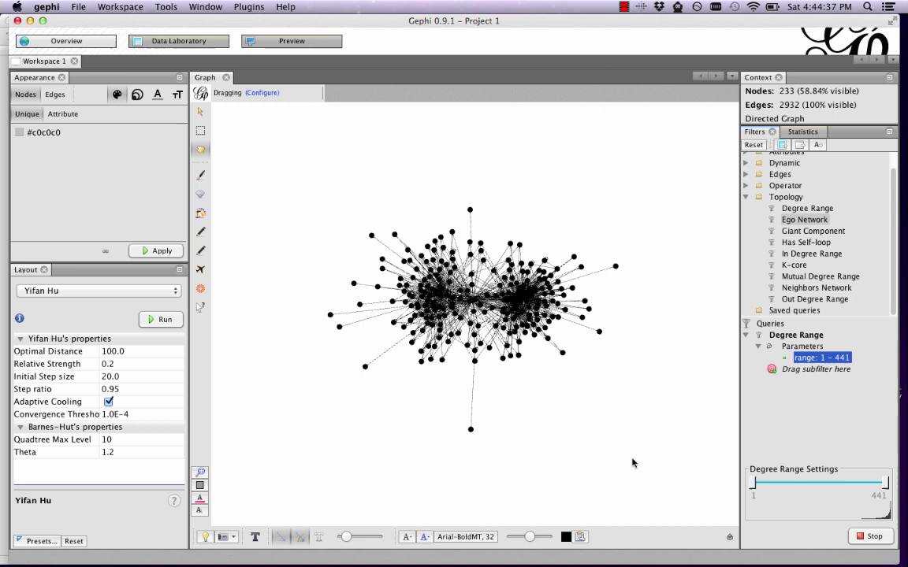
Run Network Diameter with the chosen edge-direction setting, giving diameter 5 and average path length 2.278.
{"action": "left_click", "coordinate": [802, 132]}
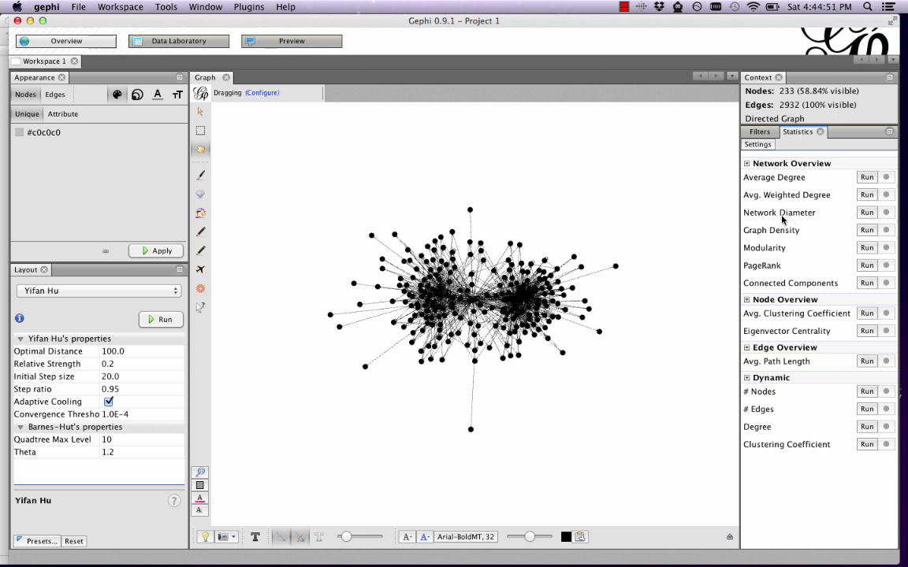
{"action": "left_click", "coordinate": [867, 212]}
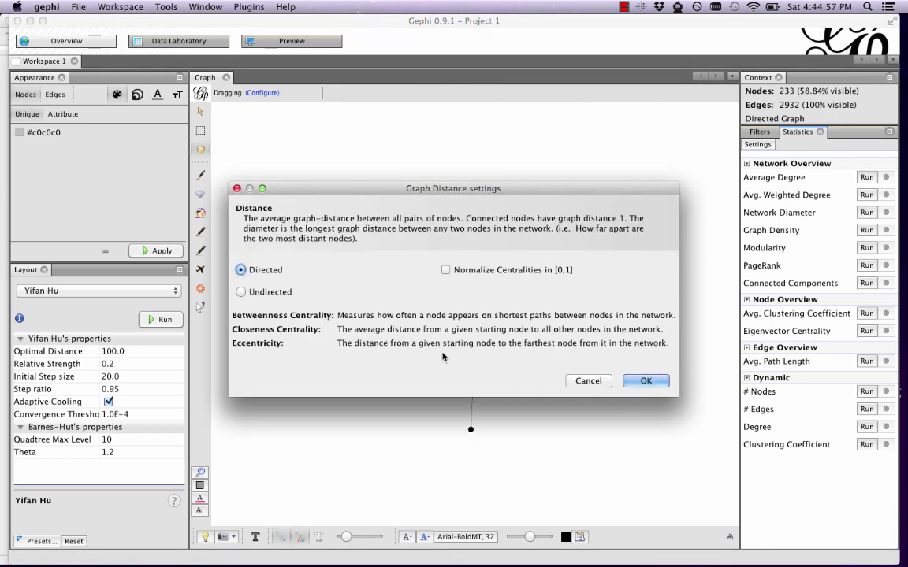
{"action": "left_click", "coordinate": [266, 295]}
{"action": "left_click", "coordinate": [632, 382]}
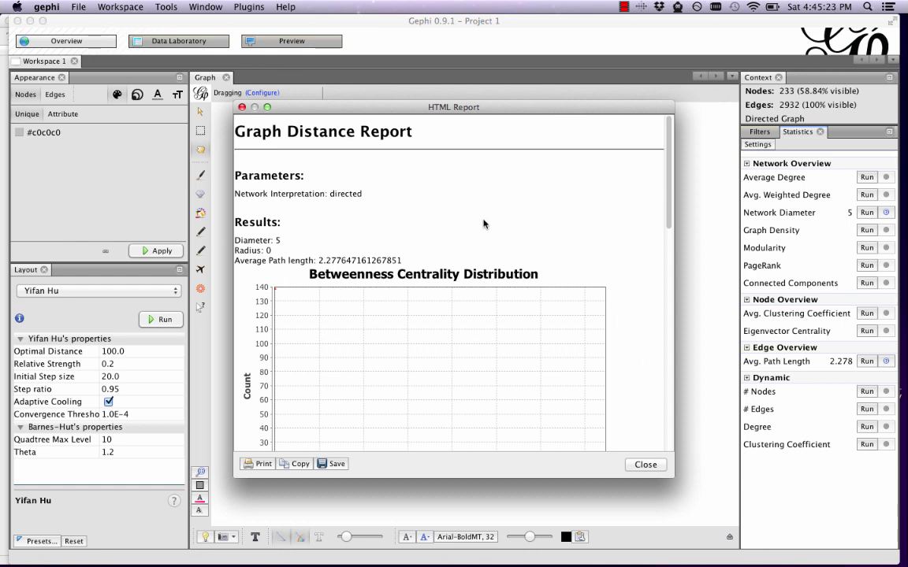
Scroll through the Graph Distance report's distribution charts, then close the report.
{"action": "scroll", "coordinate": [484, 224], "scroll_direction": "down", "scroll_amount": 3}
{"action": "scroll", "coordinate": [484, 224], "scroll_direction": "down", "scroll_amount": 20}
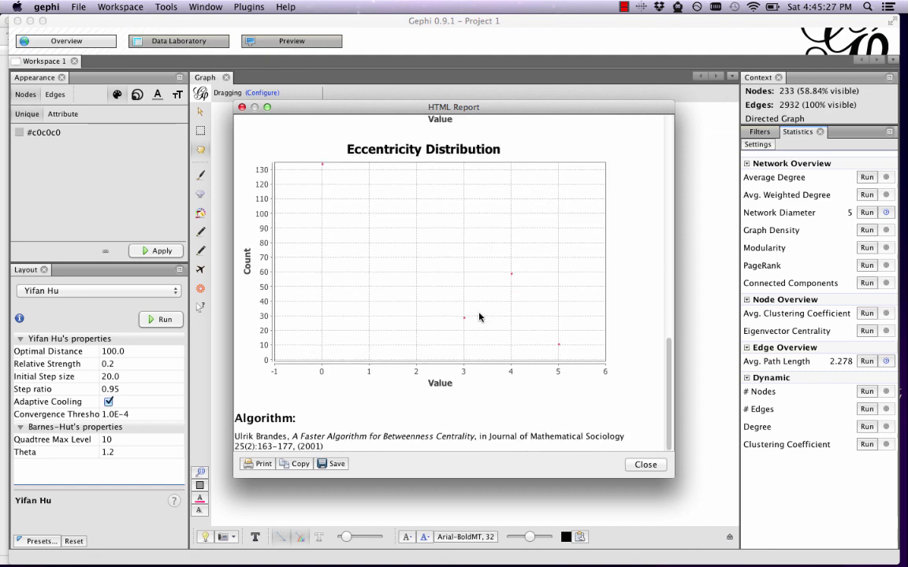
{"action": "scroll", "coordinate": [552, 319], "scroll_direction": "up", "scroll_amount": 9}
{"action": "scroll", "coordinate": [554, 322], "scroll_direction": "up", "scroll_amount": 10}
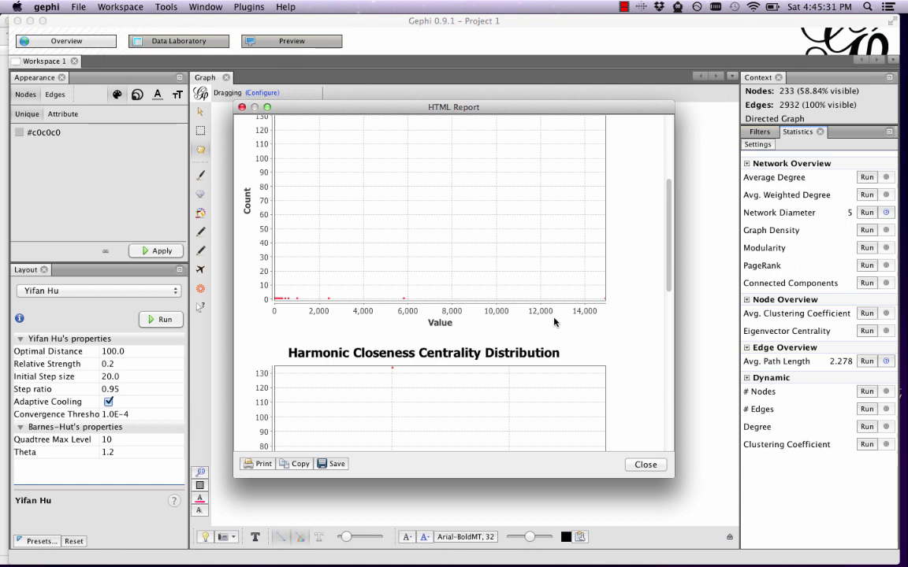
{"action": "left_click", "coordinate": [645, 465]}
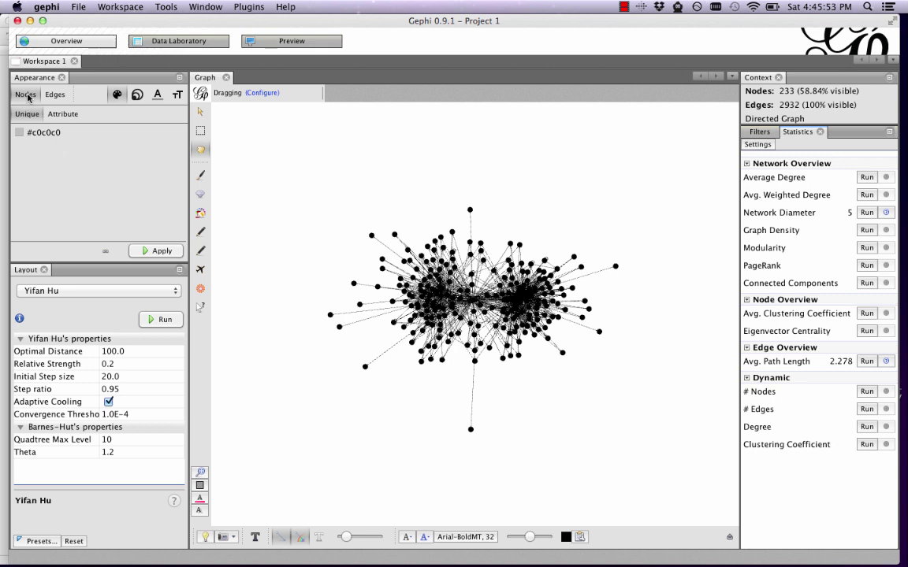
Rank node size by the Betweenness Centrality attribute, keeping min 10 and max 50.
{"action": "left_click", "coordinate": [56, 95]}
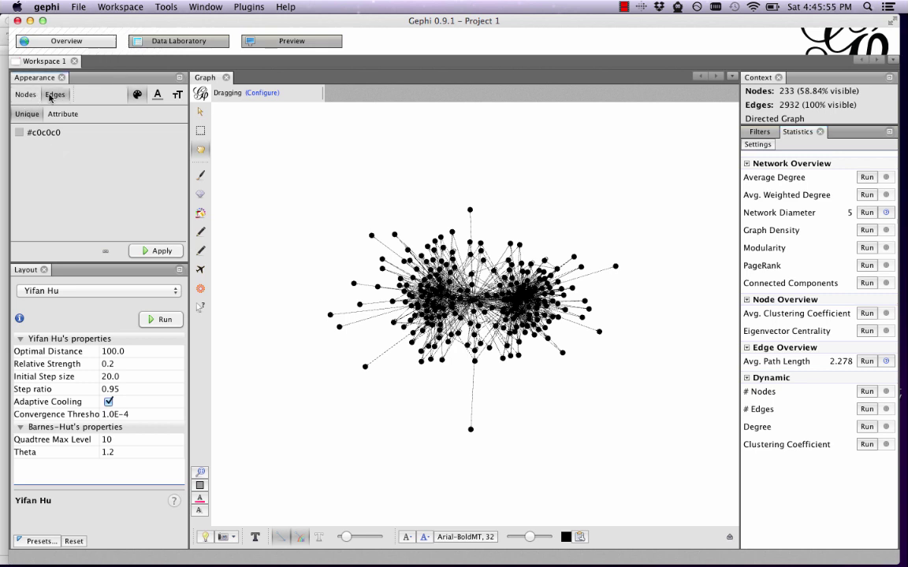
{"action": "left_click", "coordinate": [26, 95]}
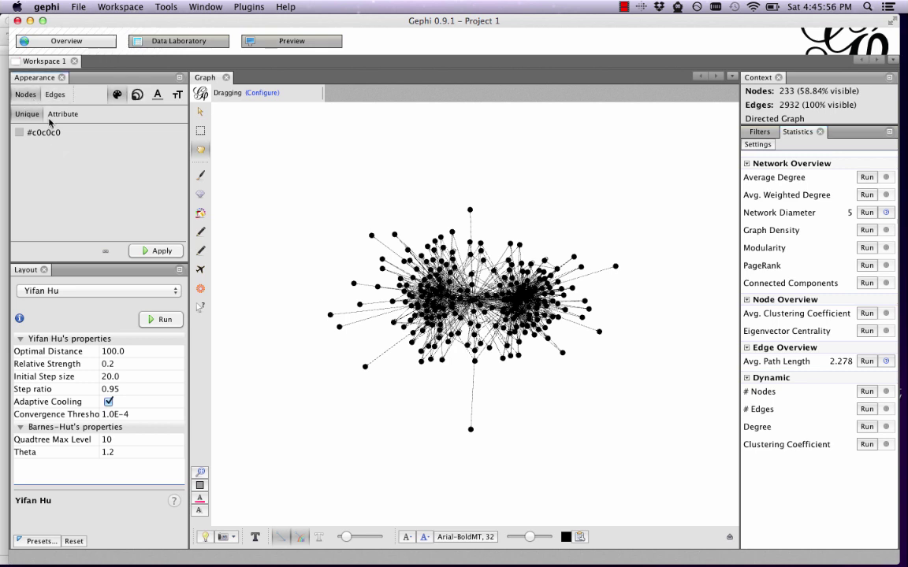
{"action": "left_click", "coordinate": [138, 96]}
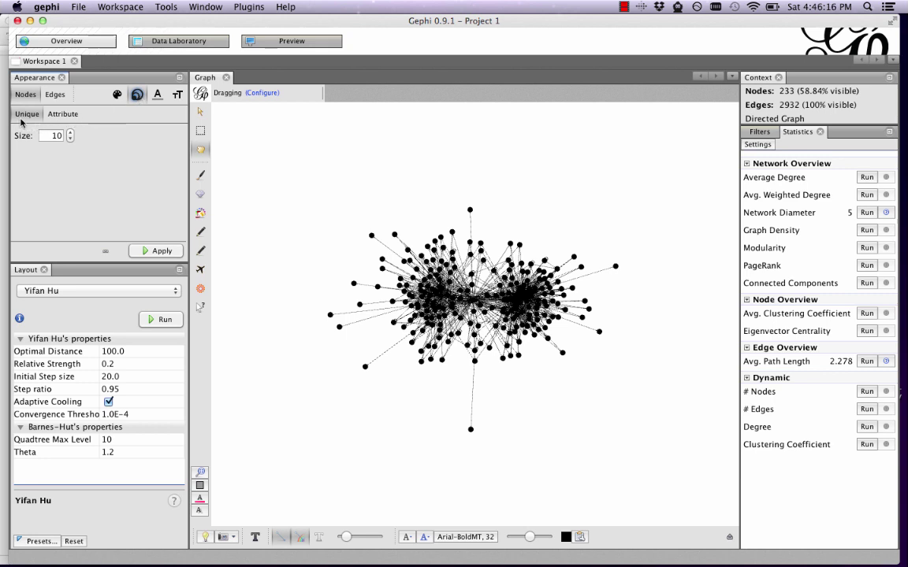
{"action": "left_click", "coordinate": [63, 114]}
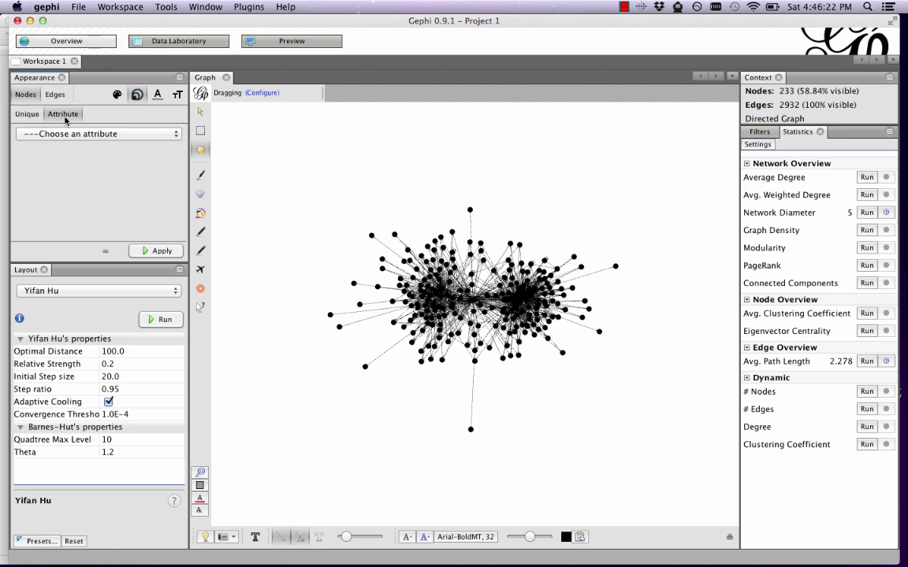
{"action": "left_click", "coordinate": [64, 136]}
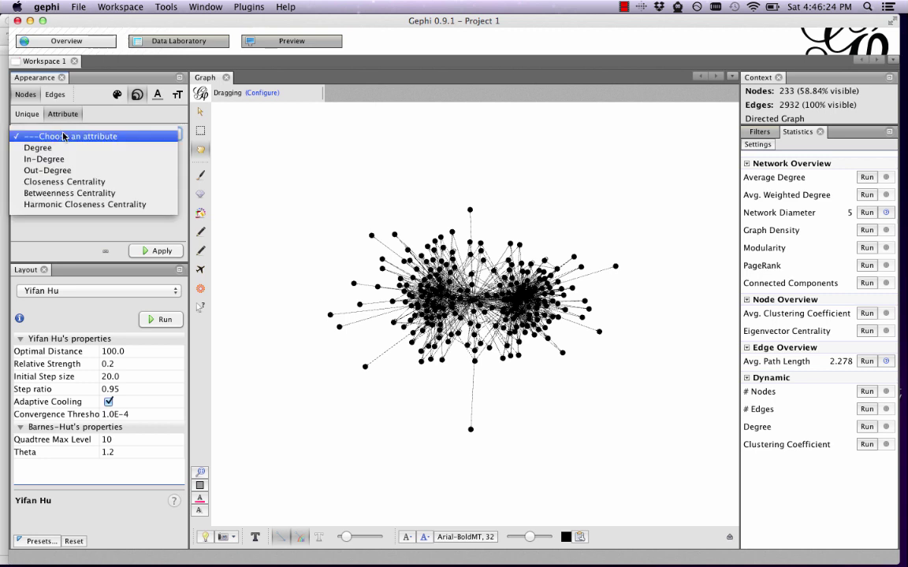
{"action": "left_click", "coordinate": [86, 194]}
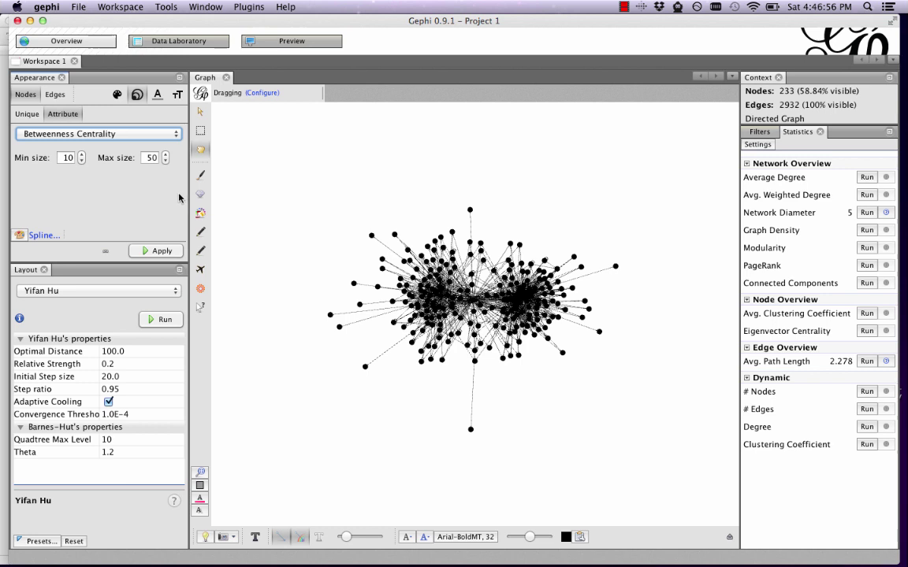
Apply the Betweenness Centrality node sizing so the central hub becomes largest.
{"action": "left_click", "coordinate": [158, 252]}
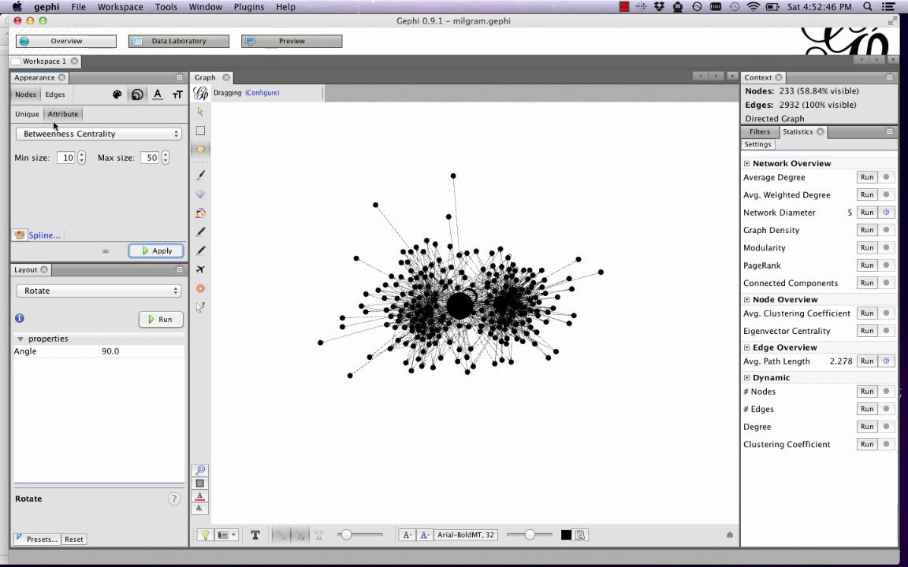
Colour nodes by Closeness Centrality with the red-yellow-blue palette and apply it.
{"action": "left_click", "coordinate": [117, 94]}
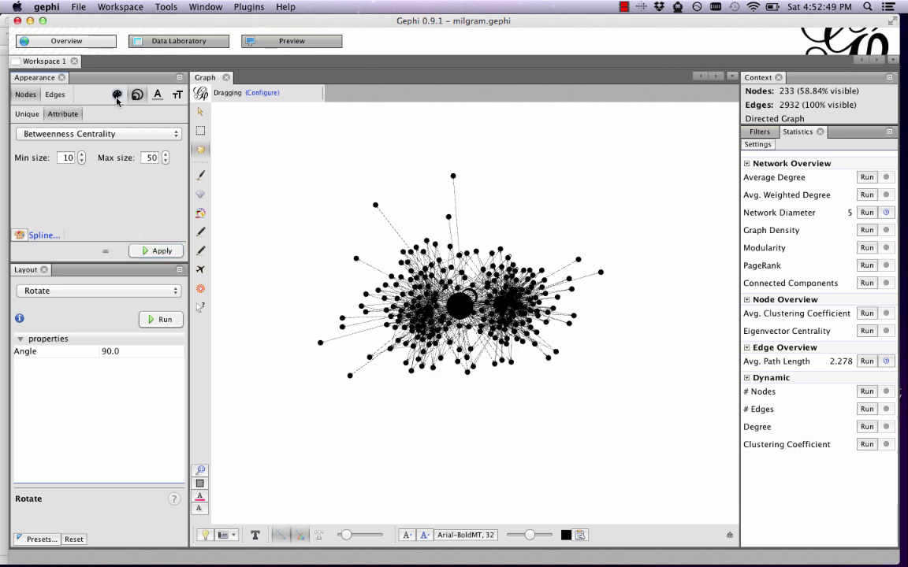
{"action": "left_click", "coordinate": [65, 134]}
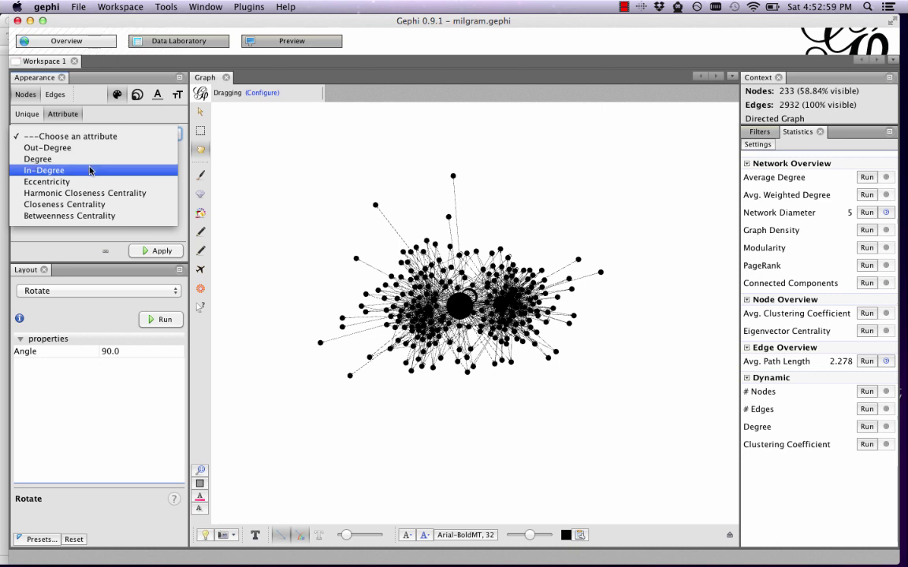
{"action": "left_click", "coordinate": [78, 206]}
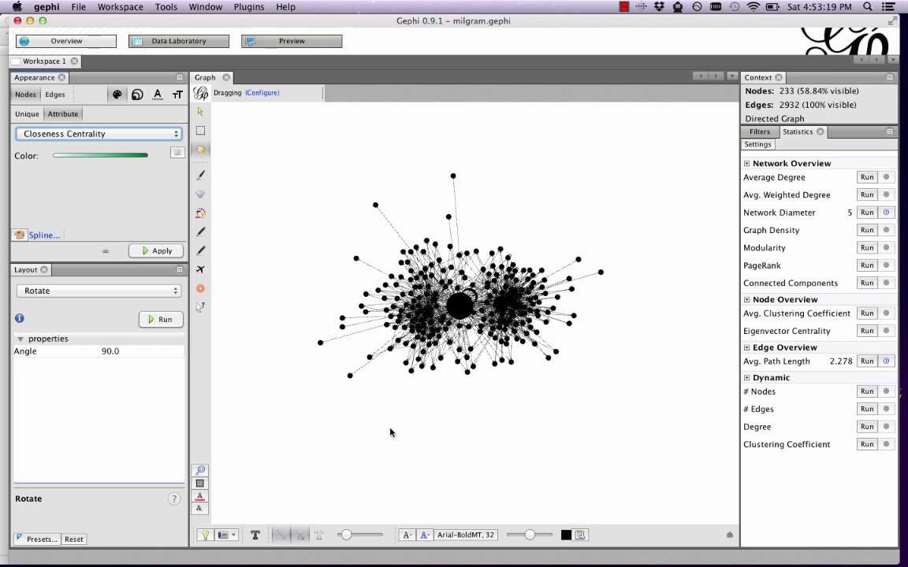
{"action": "mouse_move", "coordinate": [131, 150]}
{"action": "mouse_move", "coordinate": [74, 143]}
{"action": "left_click", "coordinate": [179, 152]}
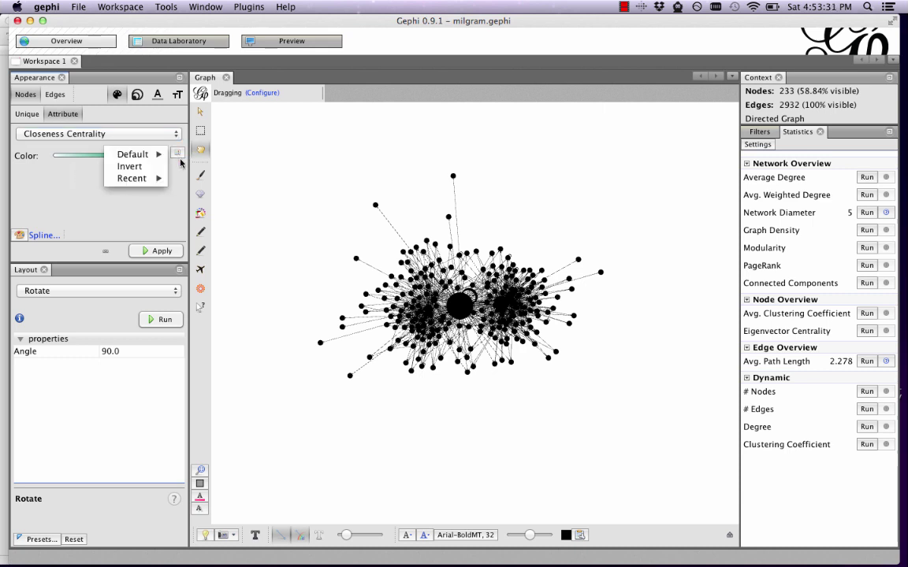
{"action": "mouse_move", "coordinate": [157, 154]}
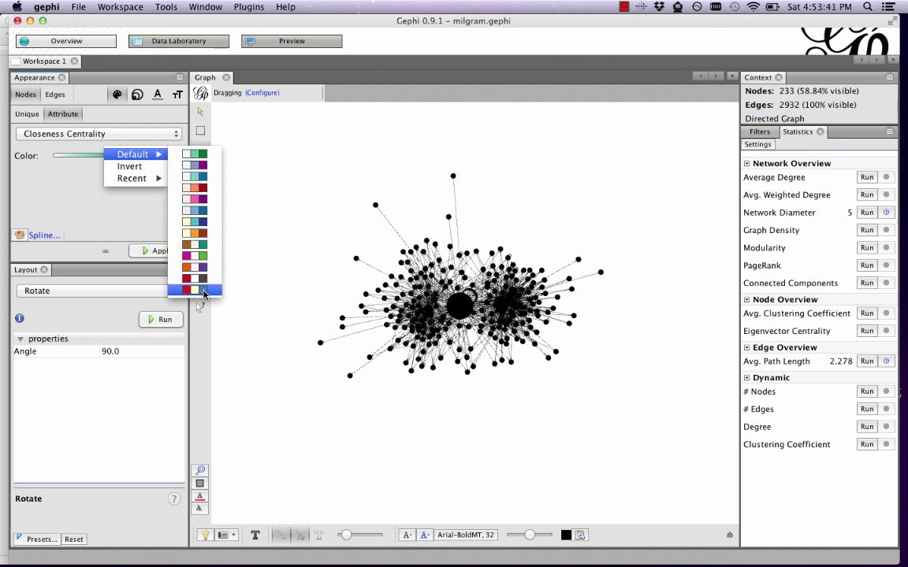
{"action": "left_click", "coordinate": [204, 293]}
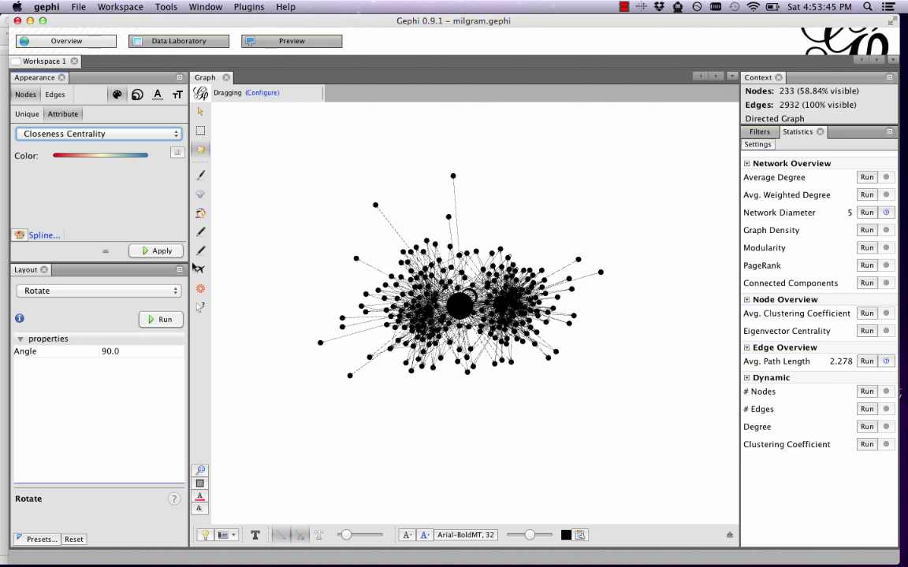
{"action": "mouse_move", "coordinate": [55, 158]}
{"action": "left_click", "coordinate": [158, 251]}
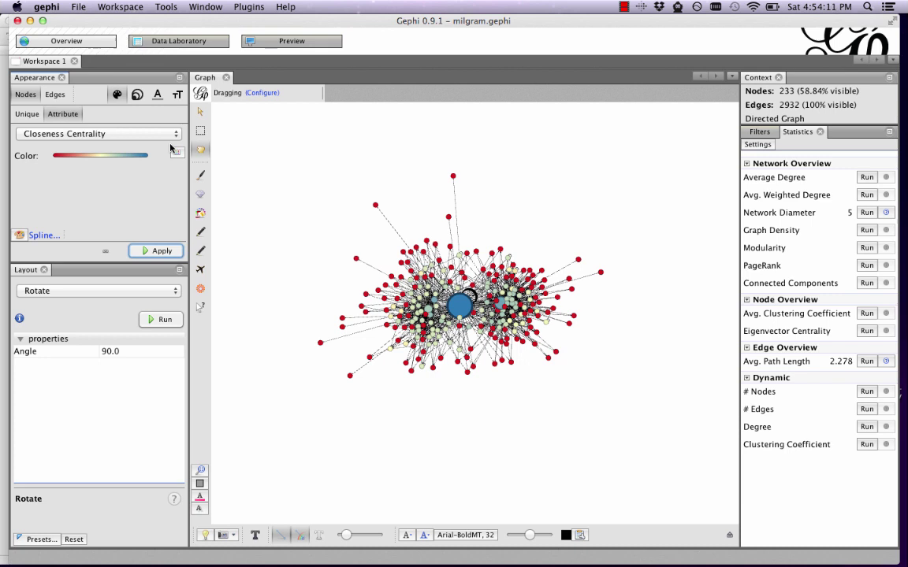
Open the node attribute dropdown currently set to Closeness Centrality.
{"action": "left_click", "coordinate": [128, 132]}
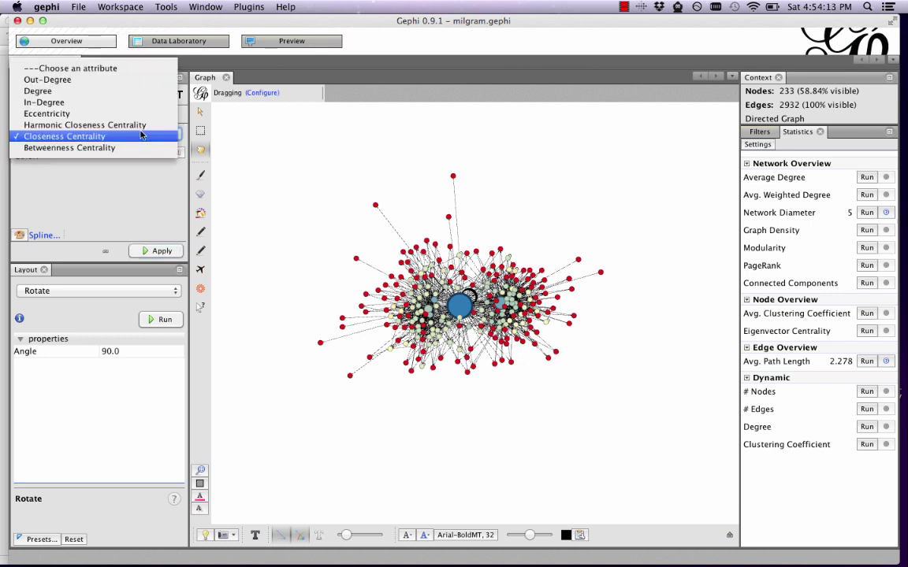
Recolour nodes by Degree on the white-to-green gradient and apply it.
{"action": "left_click", "coordinate": [133, 92]}
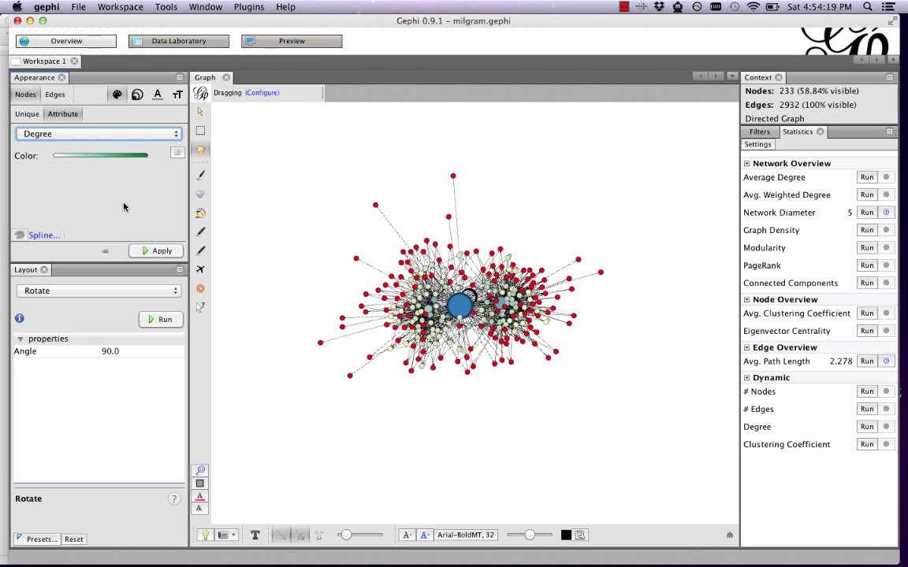
{"action": "left_click", "coordinate": [157, 252]}
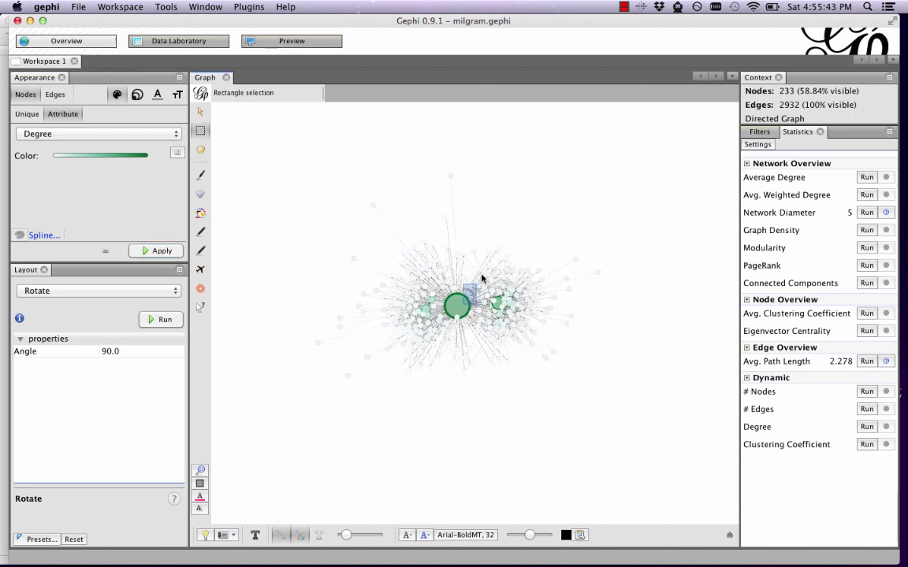
{"action": "left_click", "coordinate": [200, 149]}
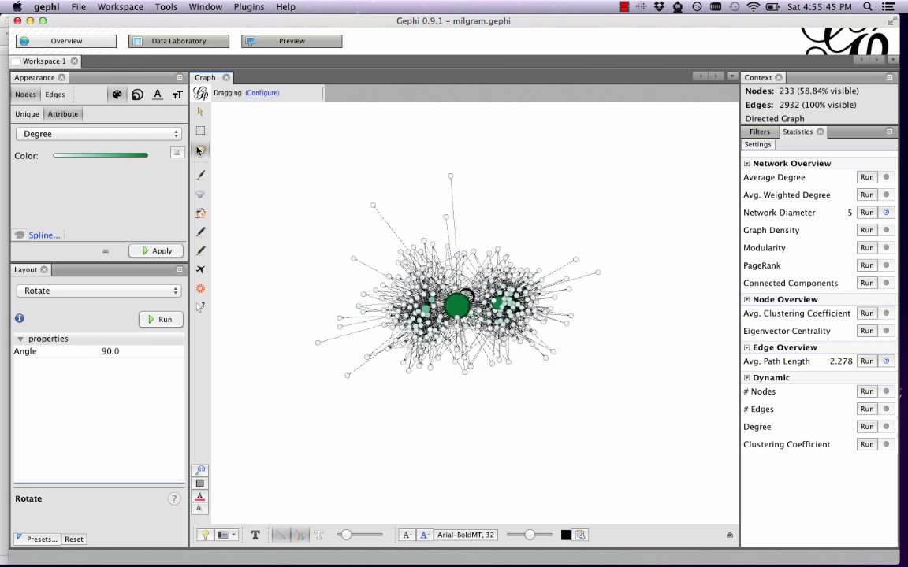
{"action": "left_click_drag", "start_coordinate": [457, 306], "coordinate": [626, 158]}
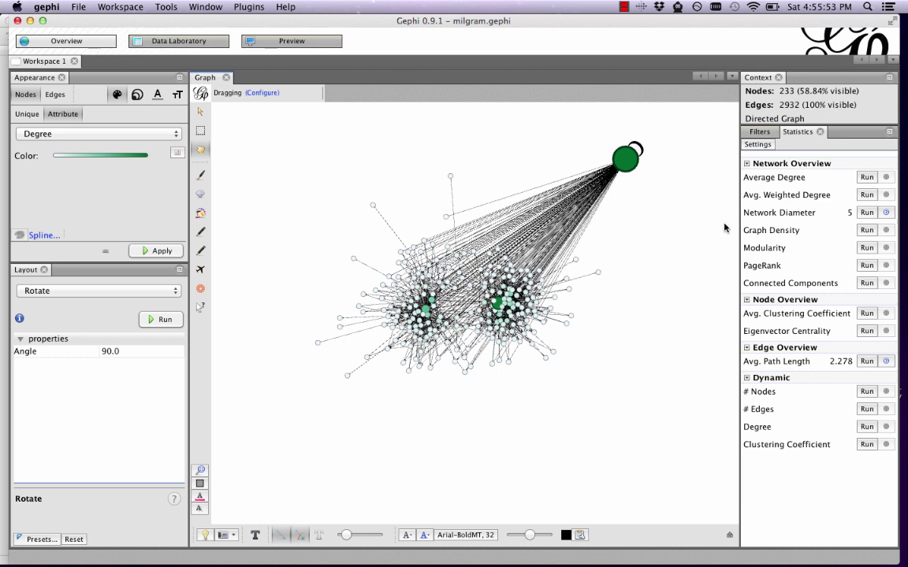
{"action": "left_click_drag", "start_coordinate": [621, 161], "coordinate": [450, 308]}
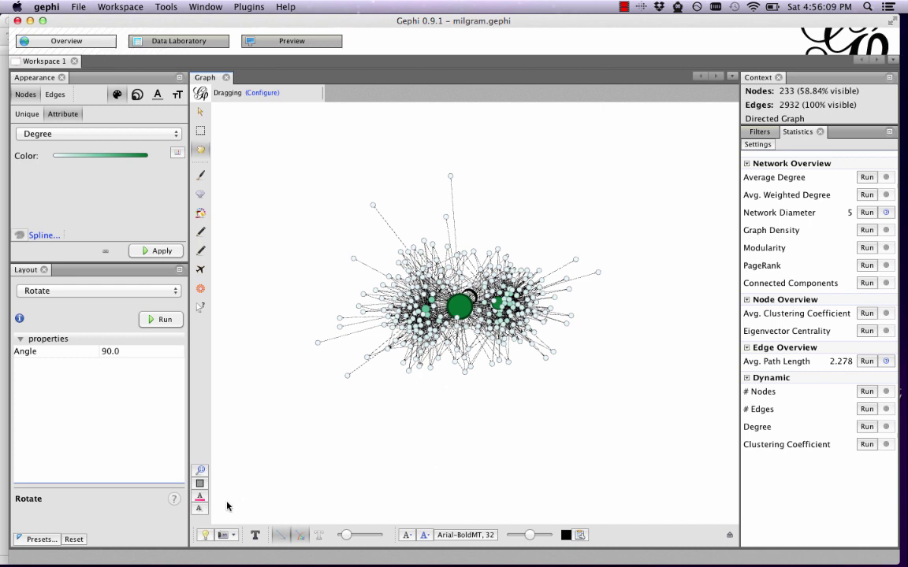
Turn on node labels and set their size to follow node size.
{"action": "left_click", "coordinate": [254, 536]}
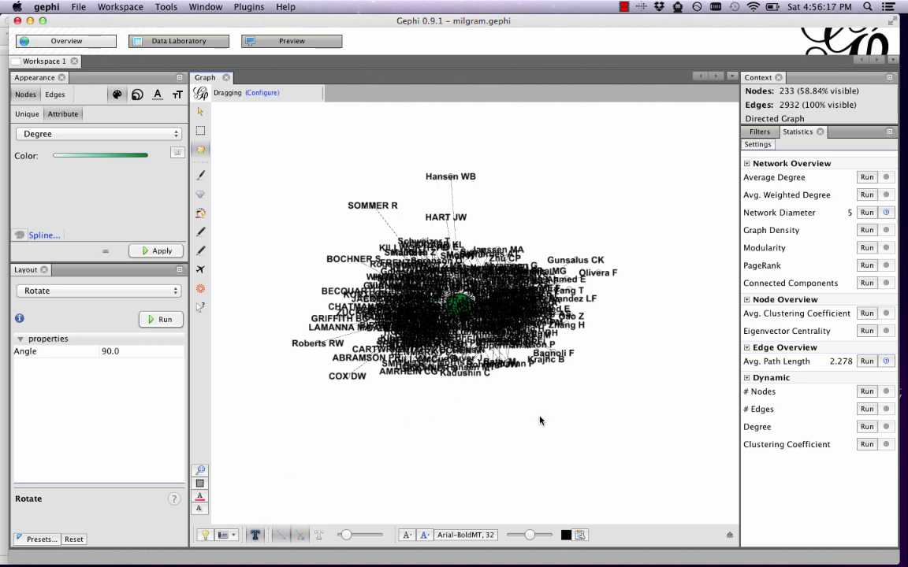
{"action": "left_click", "coordinate": [730, 537]}
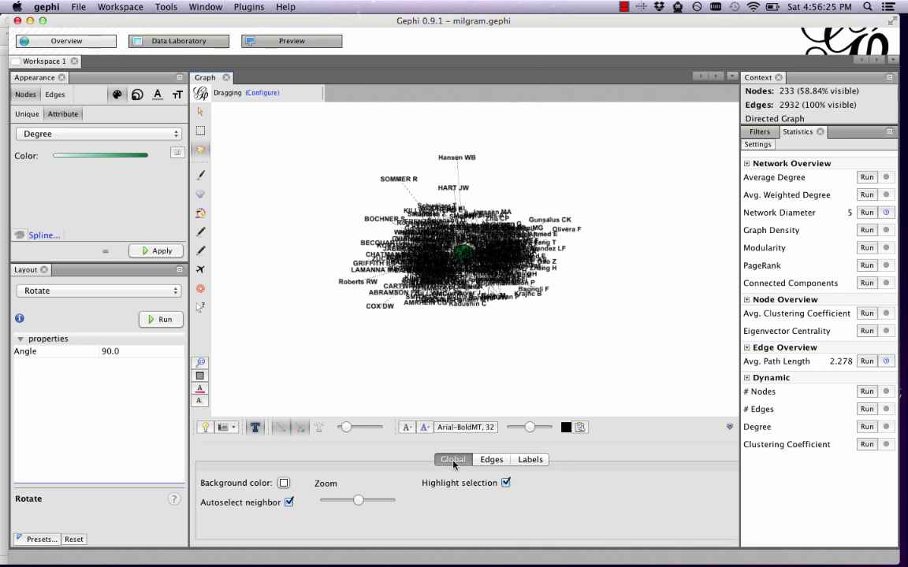
{"action": "left_click", "coordinate": [532, 464]}
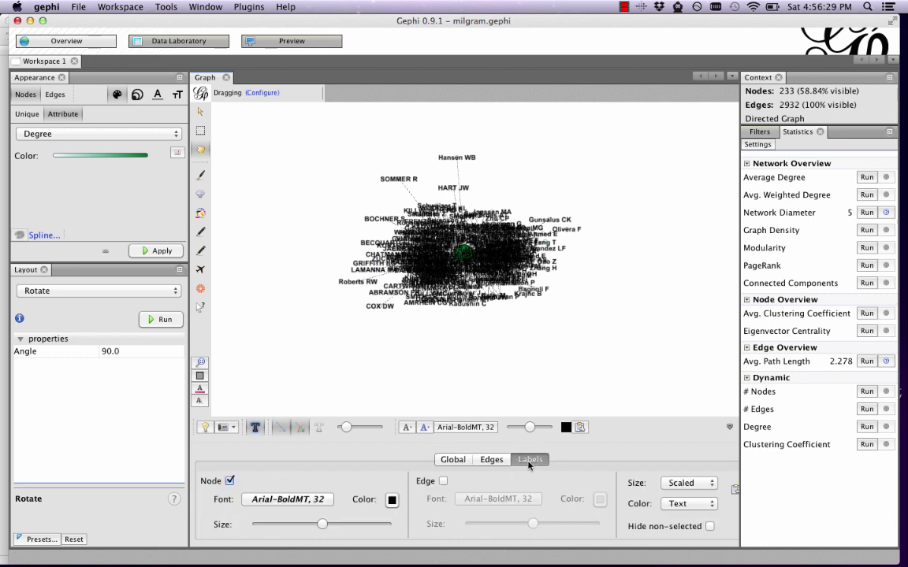
{"action": "left_click", "coordinate": [675, 483]}
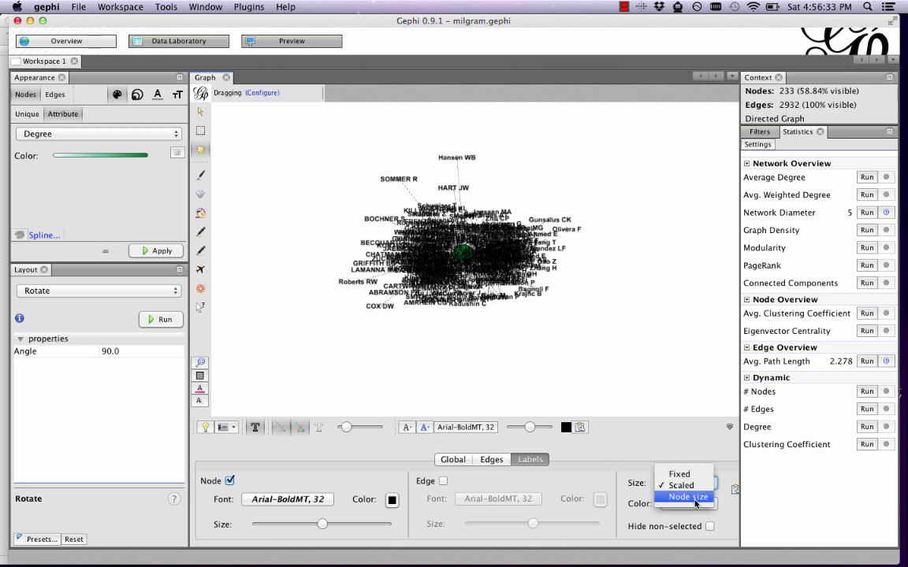
{"action": "left_click", "coordinate": [696, 498]}
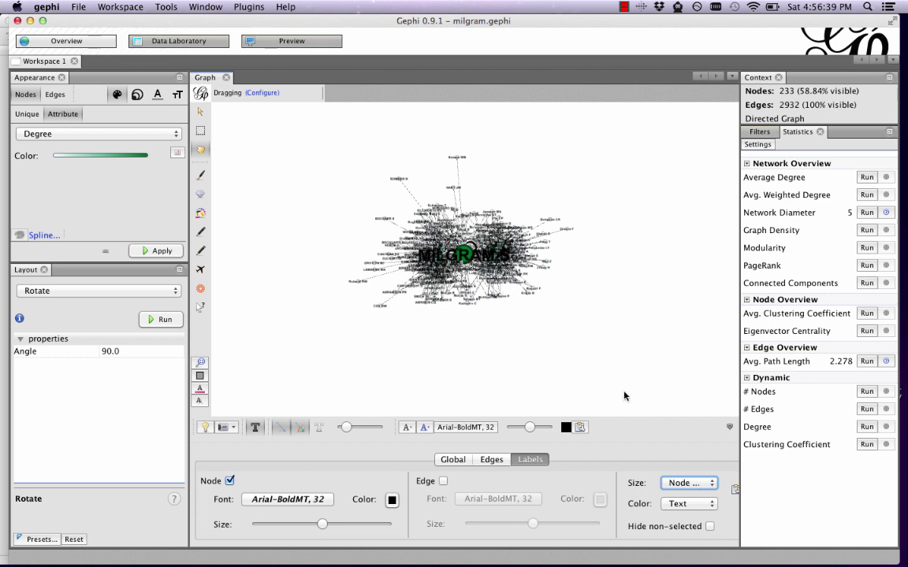
Drag the MILGRAM S hub above and to the right of the two clusters.
{"action": "left_click", "coordinate": [729, 428]}
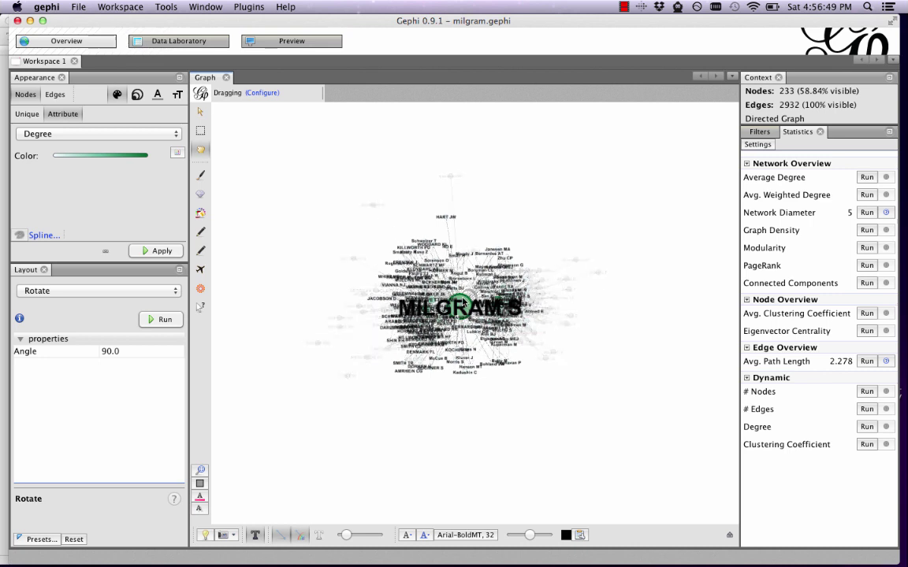
{"action": "left_click_drag", "start_coordinate": [462, 306], "coordinate": [547, 185]}
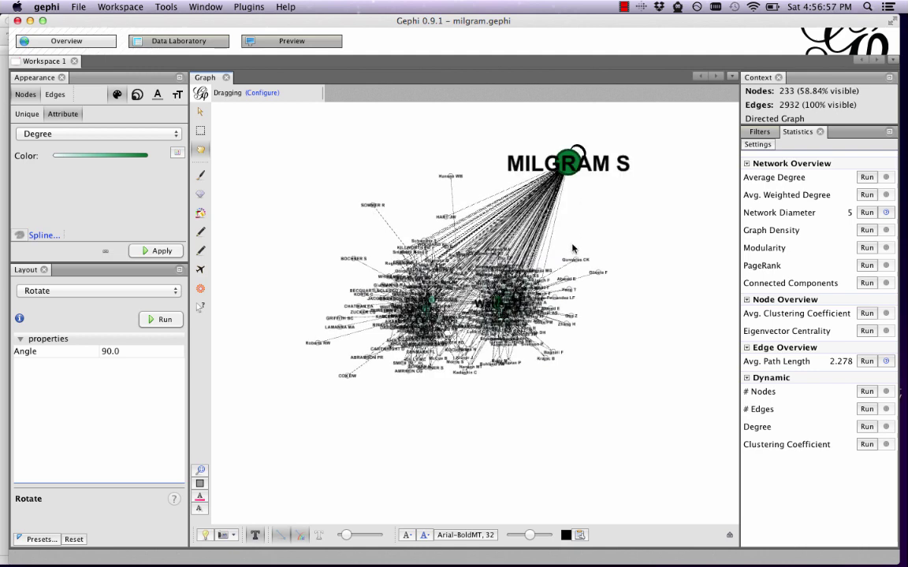
{"action": "left_click_drag", "start_coordinate": [569, 171], "coordinate": [542, 209]}
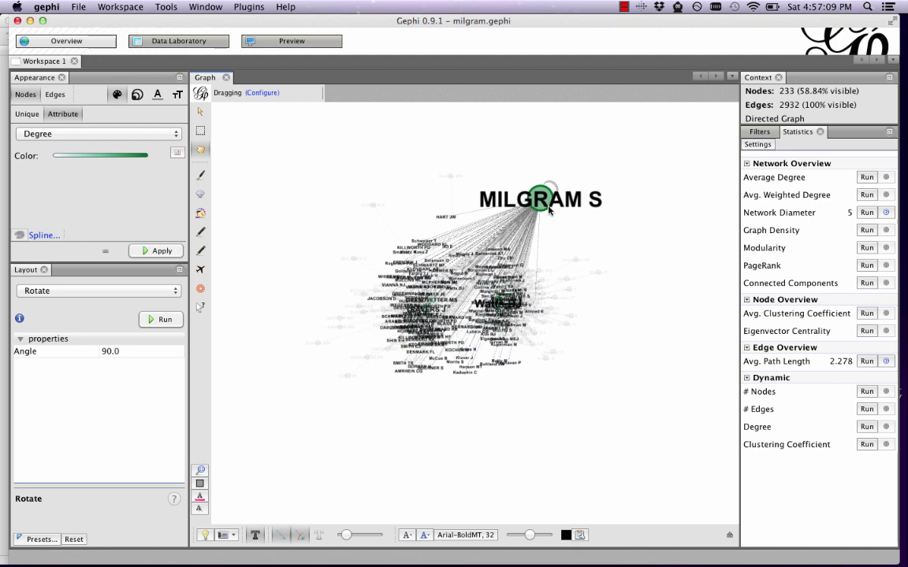
Turn the node labels off again.
{"action": "scroll", "coordinate": [505, 345], "scroll_direction": "up", "scroll_amount": 5}
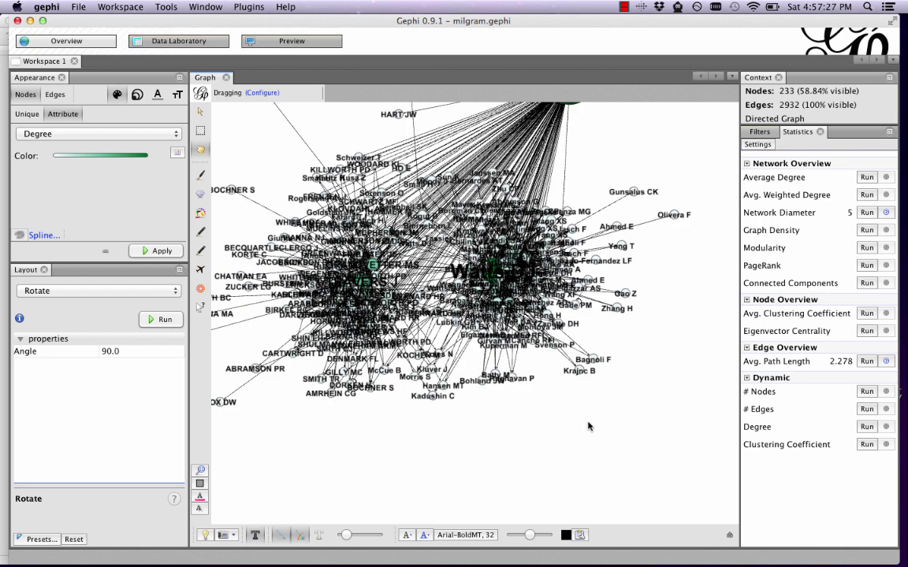
{"action": "scroll", "coordinate": [587, 427], "scroll_direction": "down", "scroll_amount": 3}
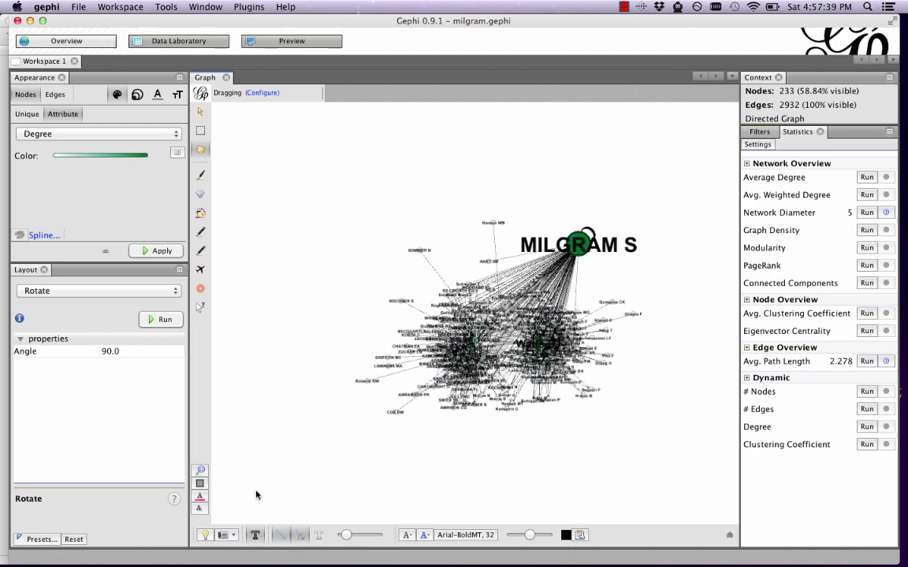
{"action": "left_click", "coordinate": [255, 536]}
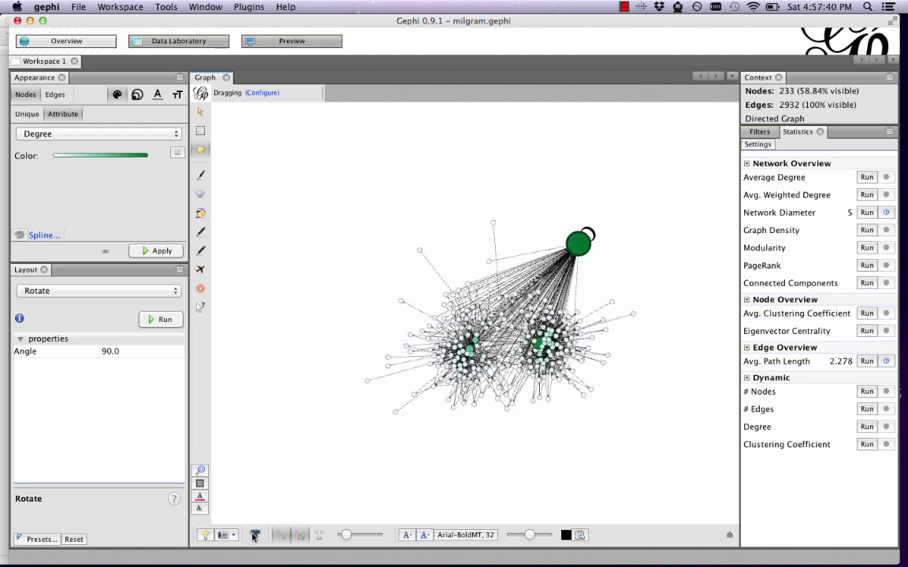
Delete the MILGRAM S hub node and confirm, leaving 231 nodes and 2494 edges.
{"action": "right_click", "coordinate": [579, 246]}
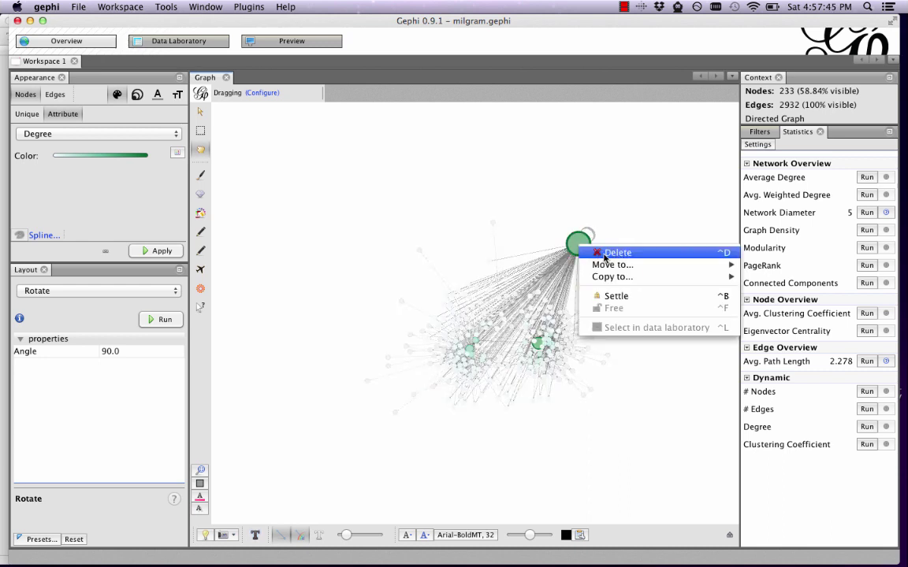
{"action": "left_click", "coordinate": [605, 253]}
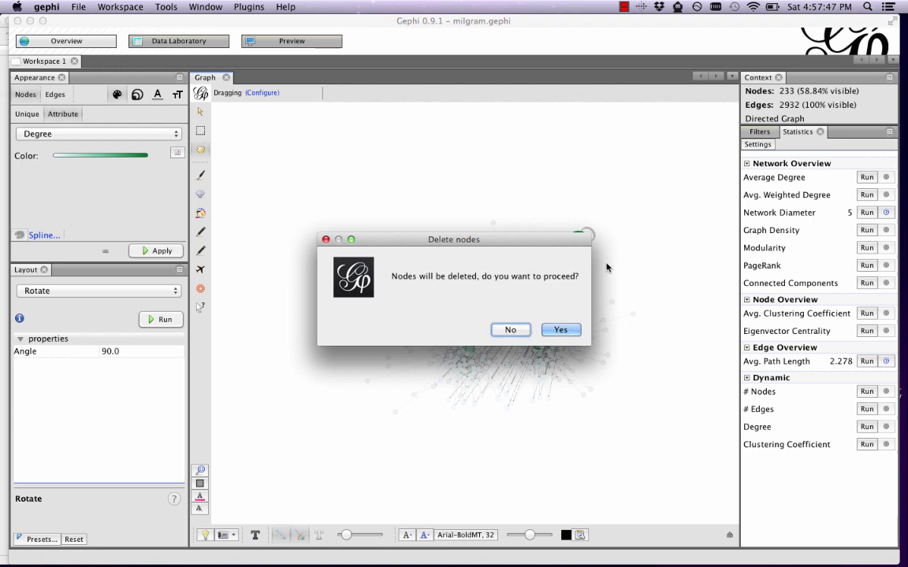
{"action": "left_click", "coordinate": [561, 331]}
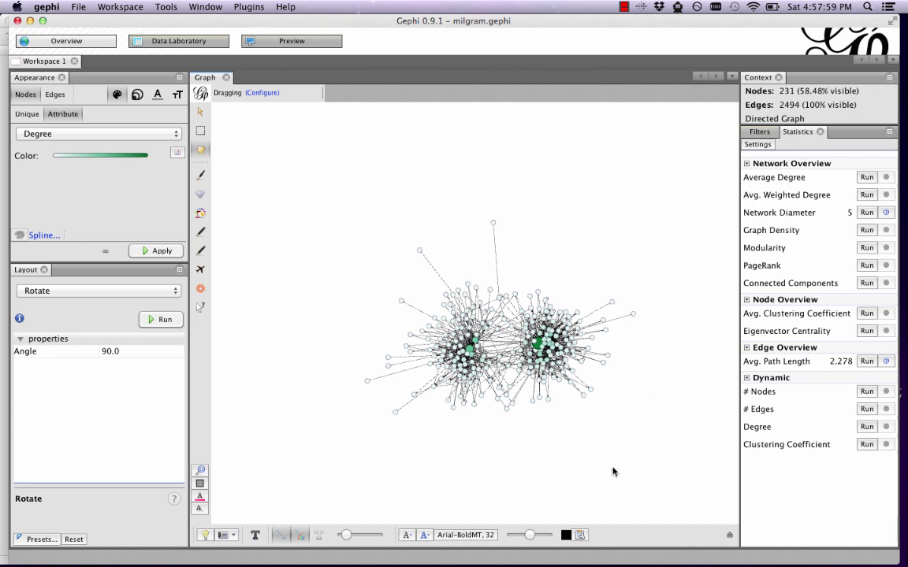
Re-lay out the network with the Yifan Hu layout algorithm.
{"action": "left_click", "coordinate": [61, 291]}
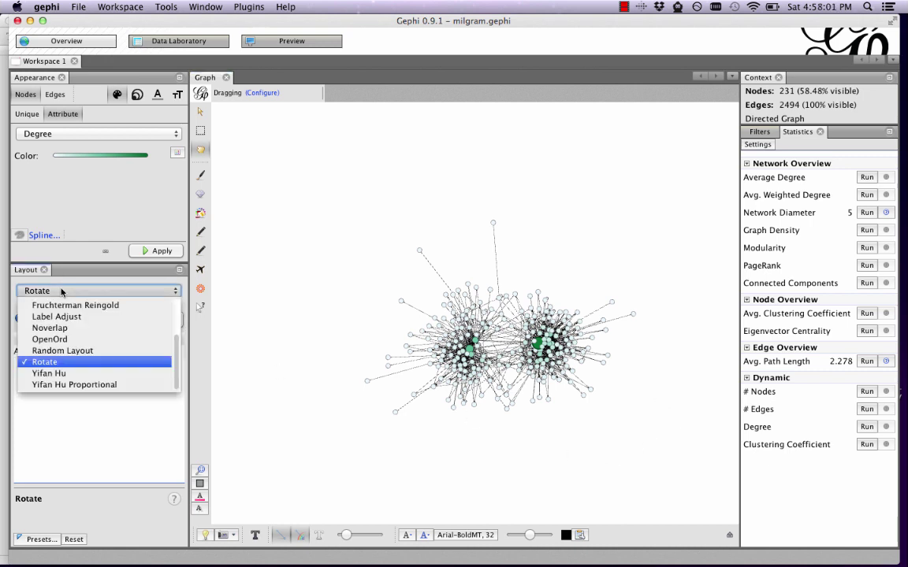
{"action": "left_click", "coordinate": [60, 373]}
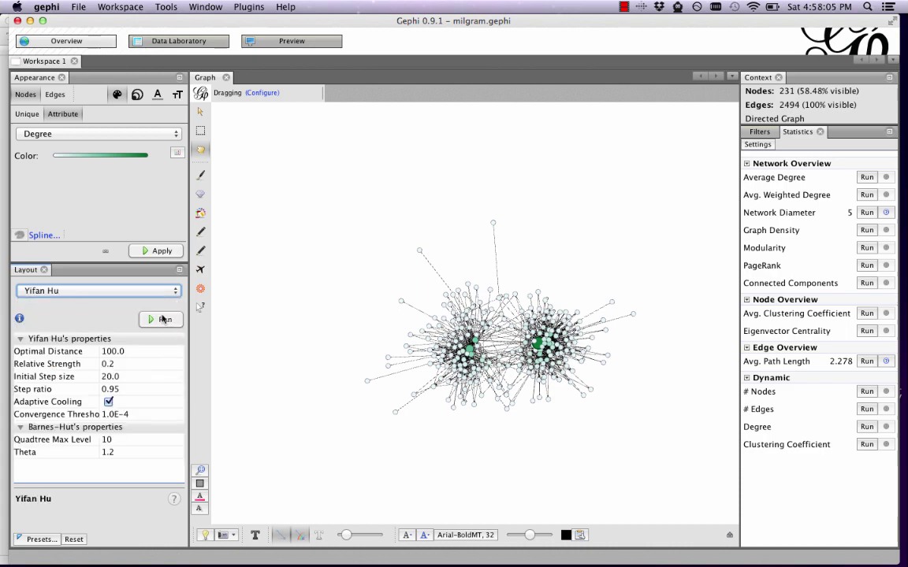
{"action": "left_click", "coordinate": [163, 319]}
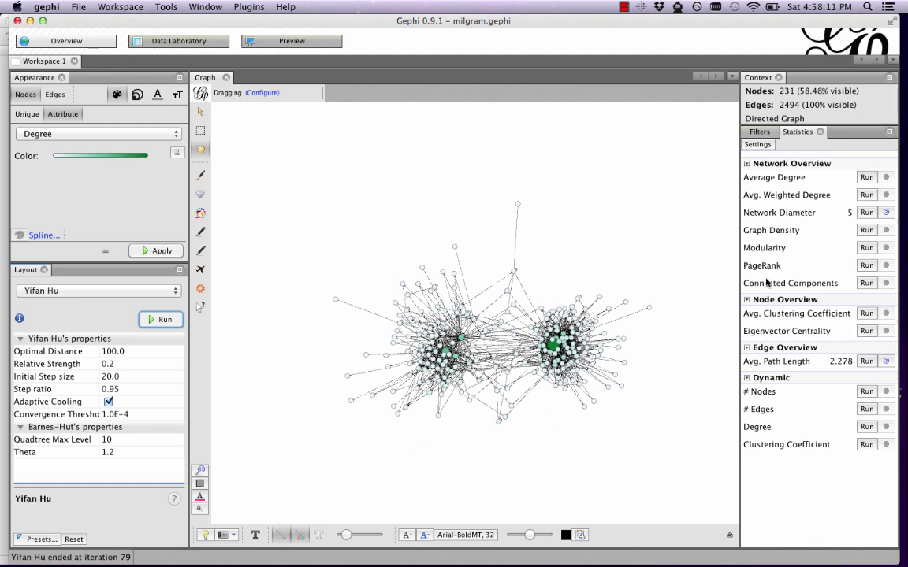
Run Network Diameter, giving diameter 7 and average path length 2.92.
{"action": "left_click", "coordinate": [868, 213]}
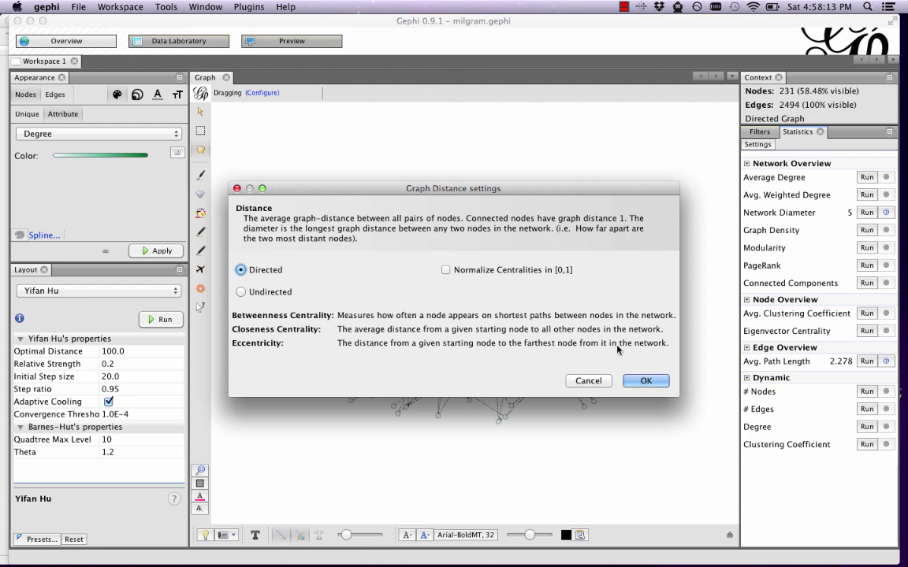
{"action": "left_click", "coordinate": [241, 292]}
{"action": "left_click", "coordinate": [642, 381]}
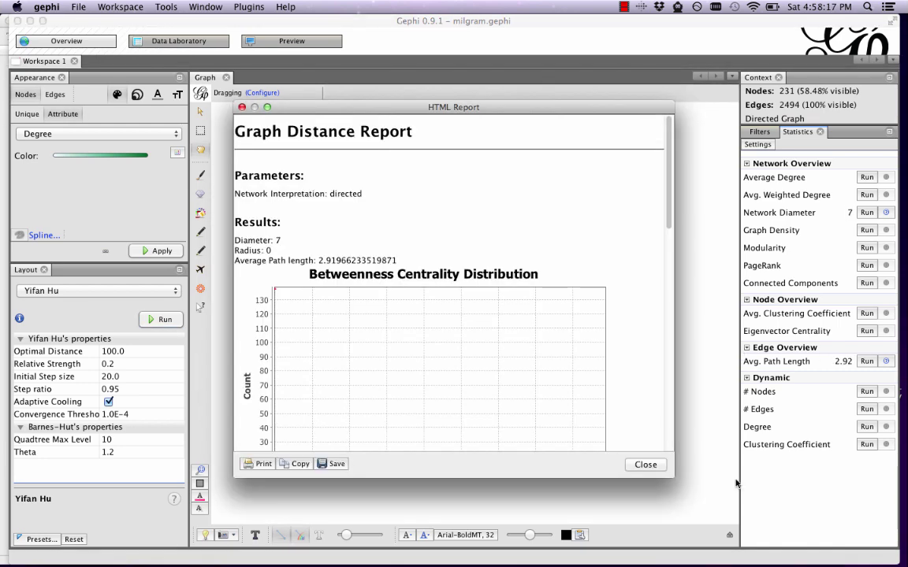
{"action": "left_click", "coordinate": [242, 106]}
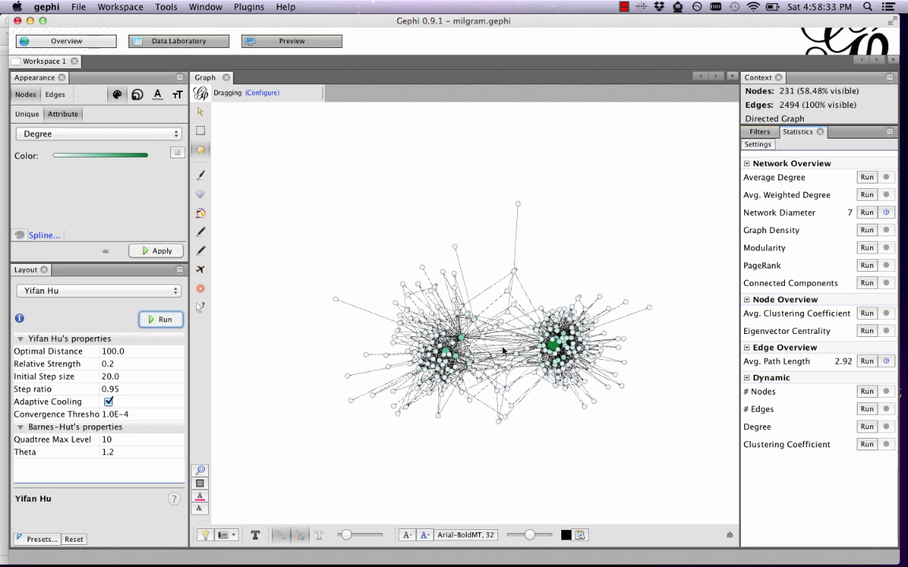
Size nodes by Betweenness Centrality, from 10 to 50.
{"action": "left_click", "coordinate": [160, 252]}
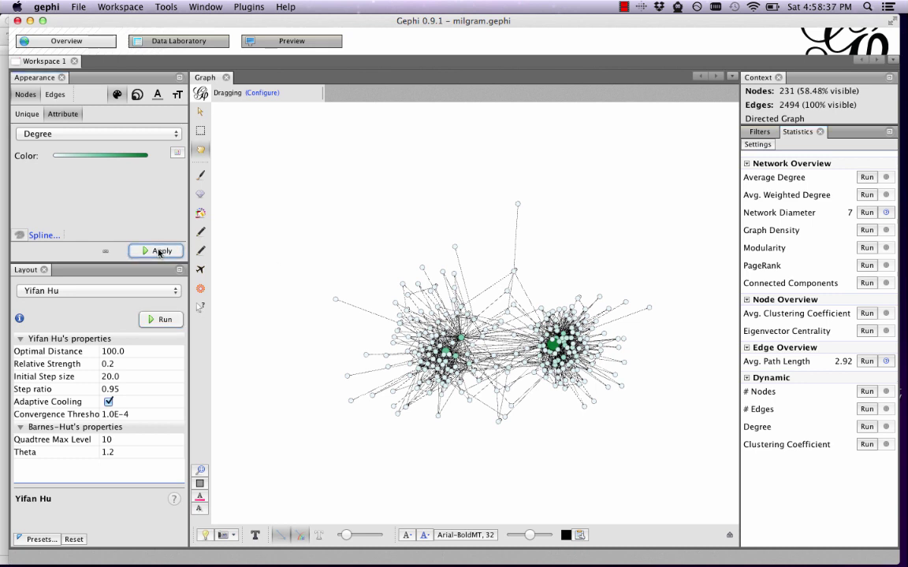
{"action": "left_click", "coordinate": [137, 96]}
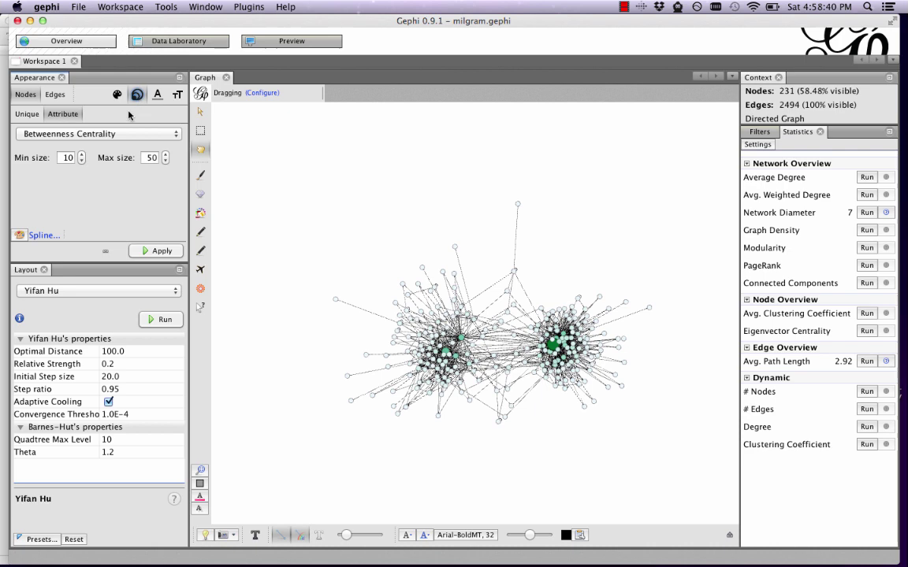
{"action": "left_click", "coordinate": [165, 252]}
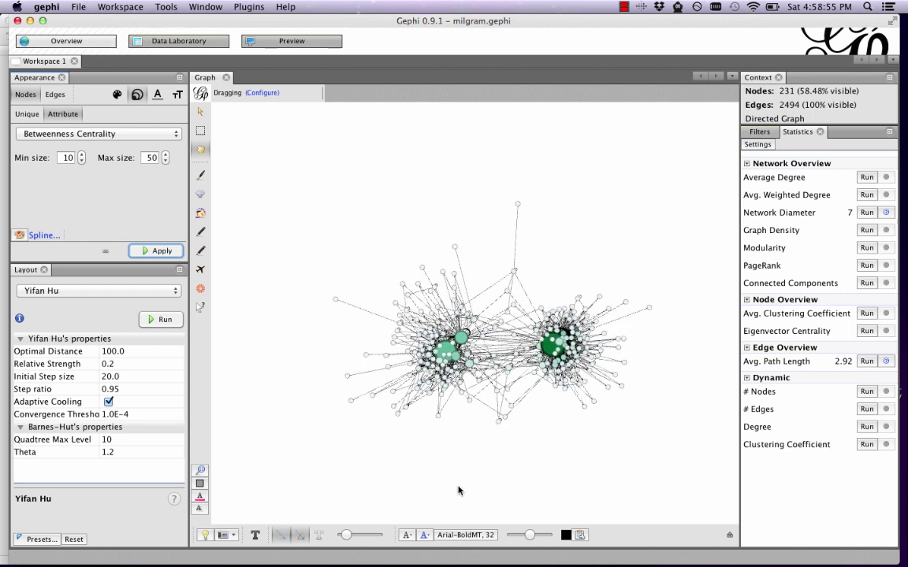
Run the Expansion layout at scale factor 1.2 five times to spread both clusters.
{"action": "left_click", "coordinate": [103, 291]}
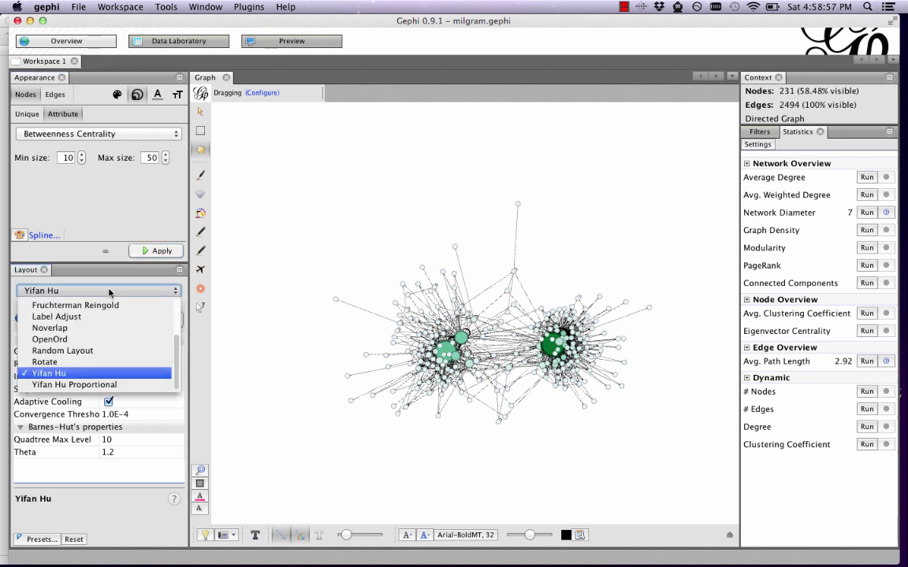
{"action": "scroll", "coordinate": [99, 315], "scroll_direction": "up", "scroll_amount": 3}
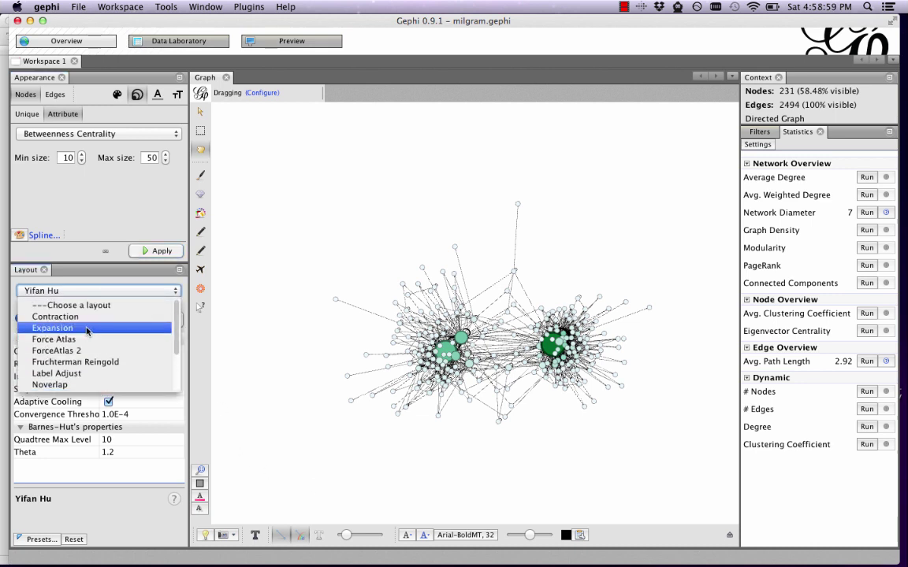
{"action": "left_click", "coordinate": [87, 328]}
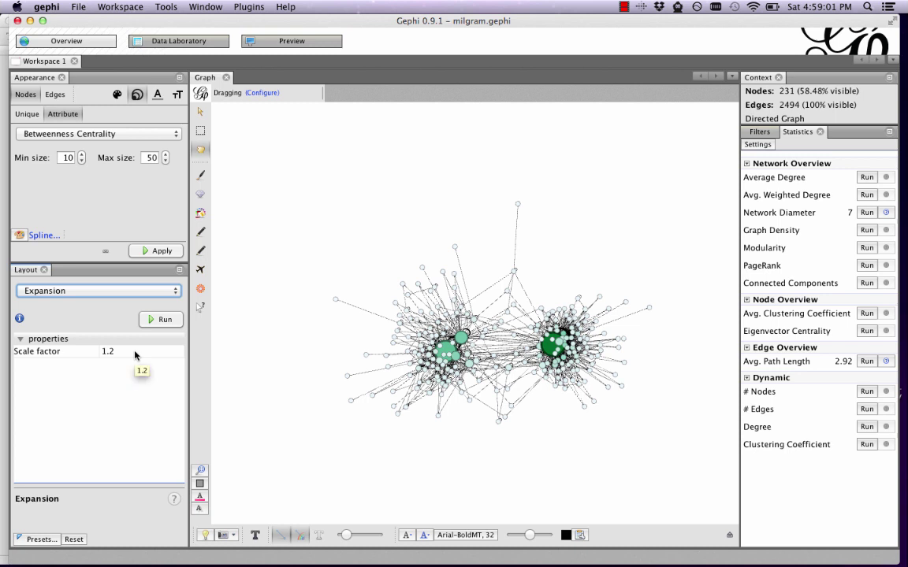
{"action": "left_click", "coordinate": [165, 320]}
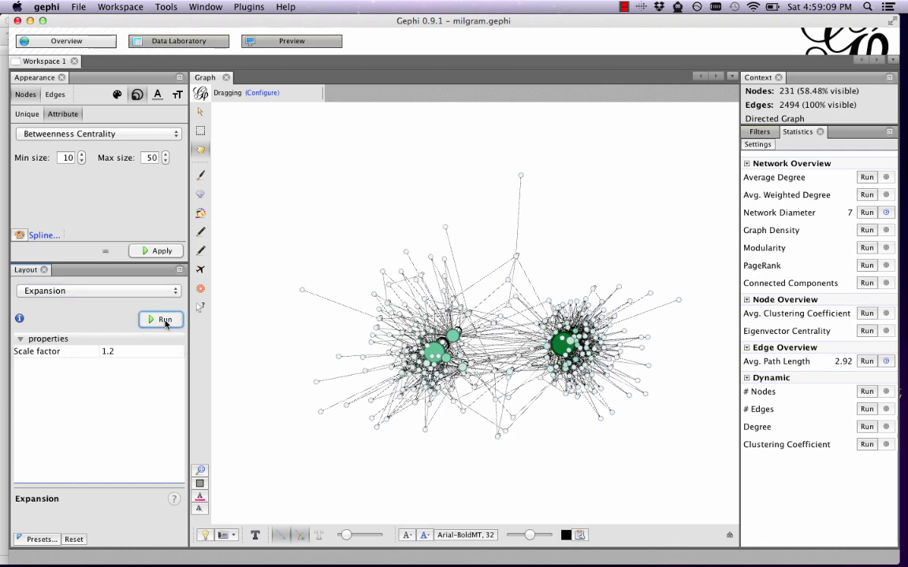
{"action": "left_click", "coordinate": [165, 320]}
{"action": "left_click", "coordinate": [165, 320]}
{"action": "left_click", "coordinate": [164, 320]}
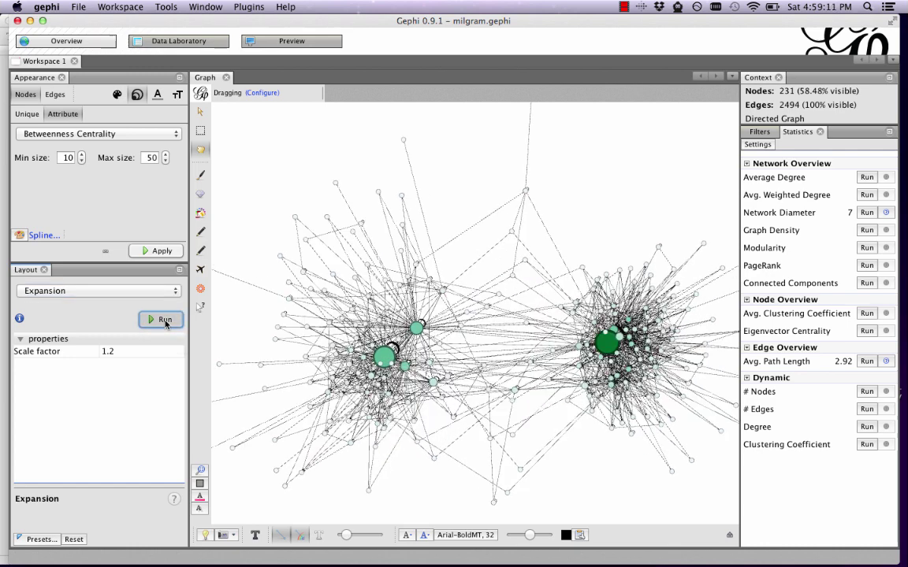
{"action": "left_click", "coordinate": [165, 320]}
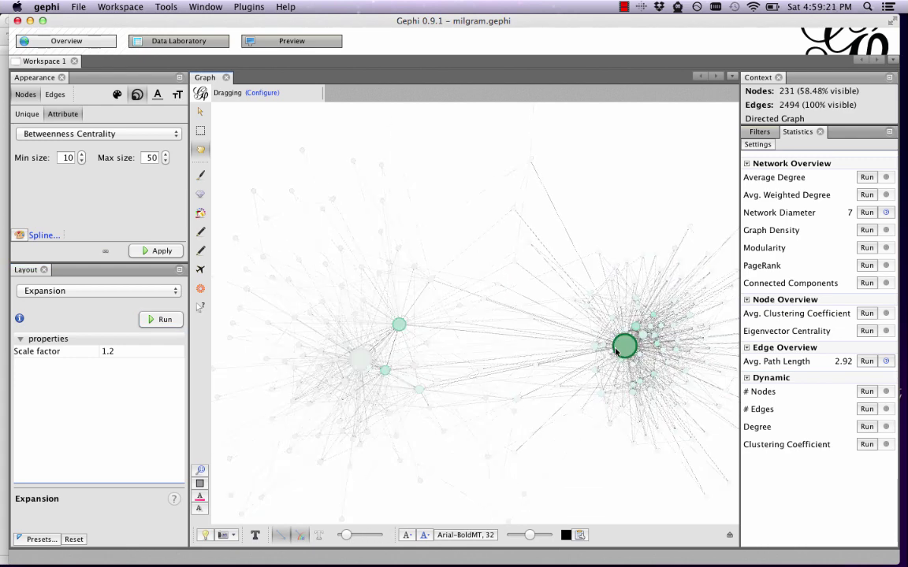
Turn on node labels and drag Newman MEJ, Strogatz SH and Barabasi AL apart near Watts DJ.
{"action": "left_click", "coordinate": [255, 535]}
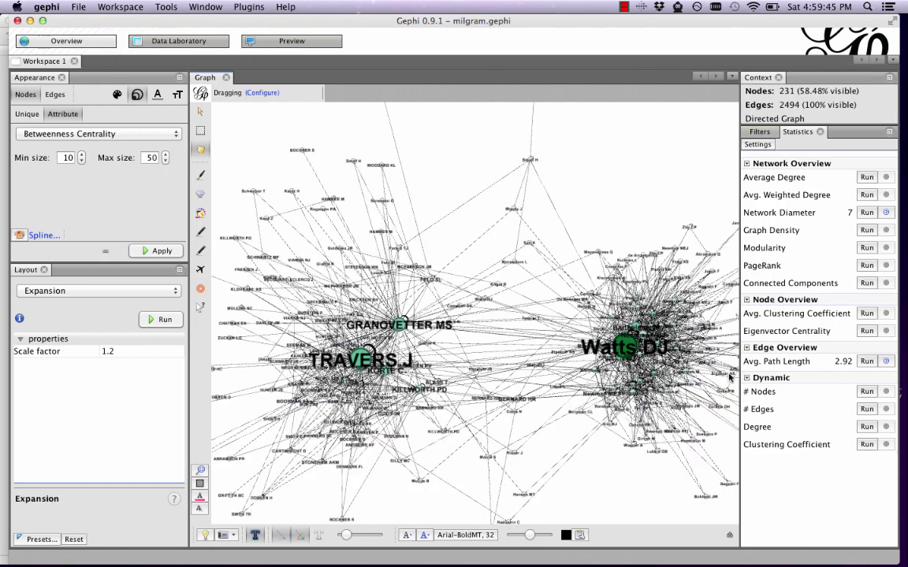
{"action": "scroll", "coordinate": [658, 340], "scroll_direction": "up", "scroll_amount": 5}
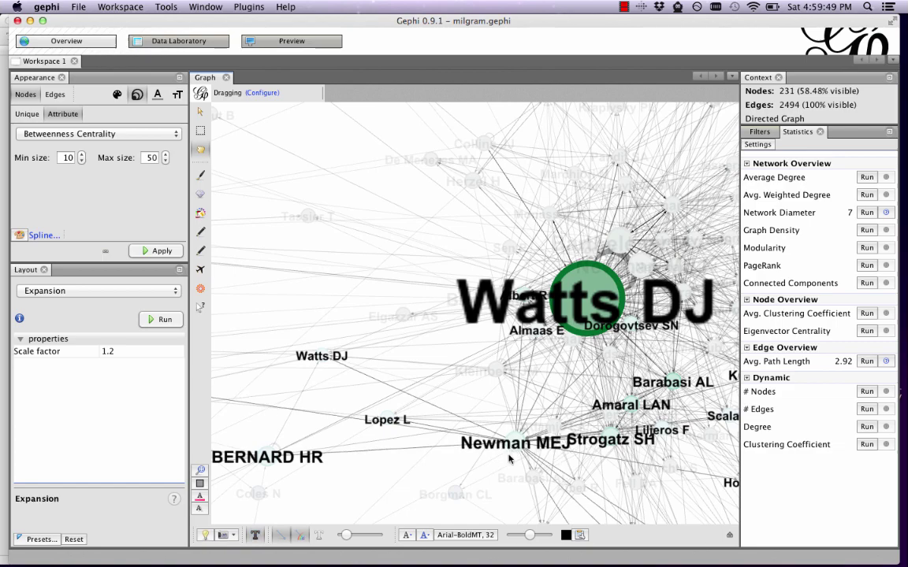
{"action": "left_click_drag", "start_coordinate": [509, 459], "coordinate": [473, 471]}
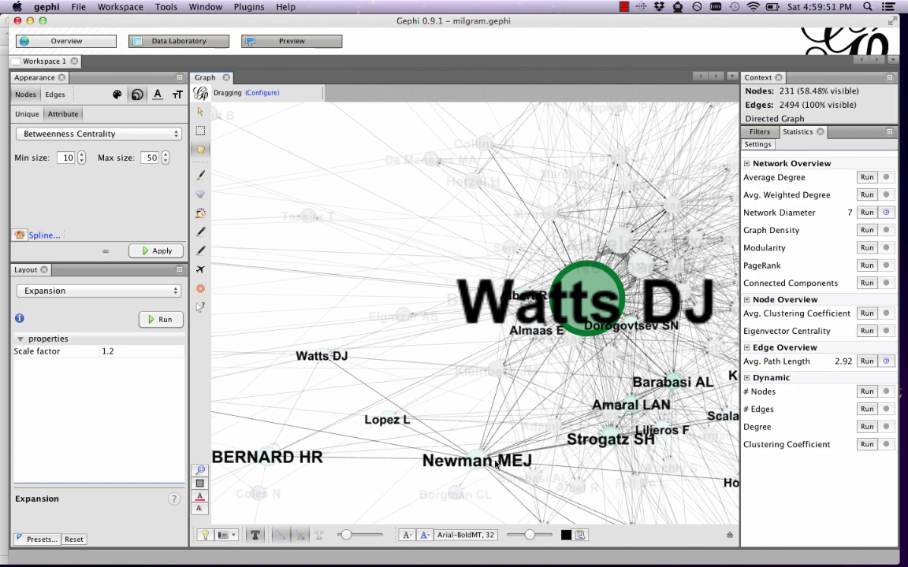
{"action": "left_click_drag", "start_coordinate": [612, 440], "coordinate": [638, 477]}
{"action": "left_click_drag", "start_coordinate": [674, 385], "coordinate": [701, 389]}
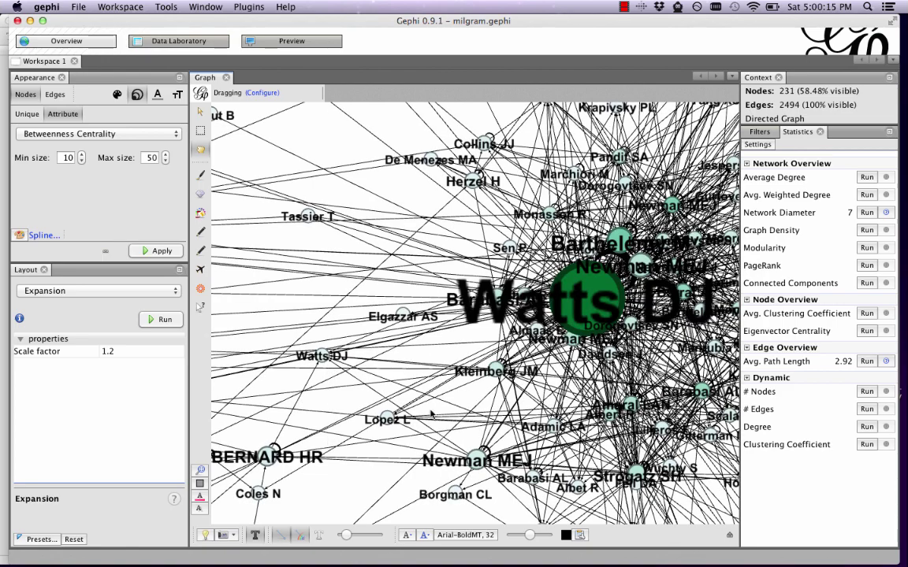
{"action": "scroll", "coordinate": [617, 306], "scroll_direction": "down", "scroll_amount": 3}
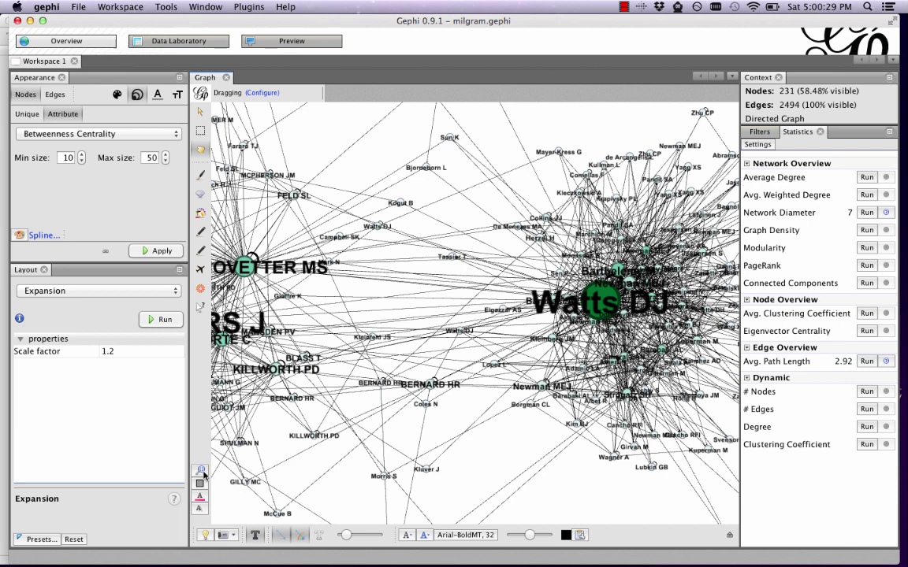
{"action": "left_click", "coordinate": [201, 471]}
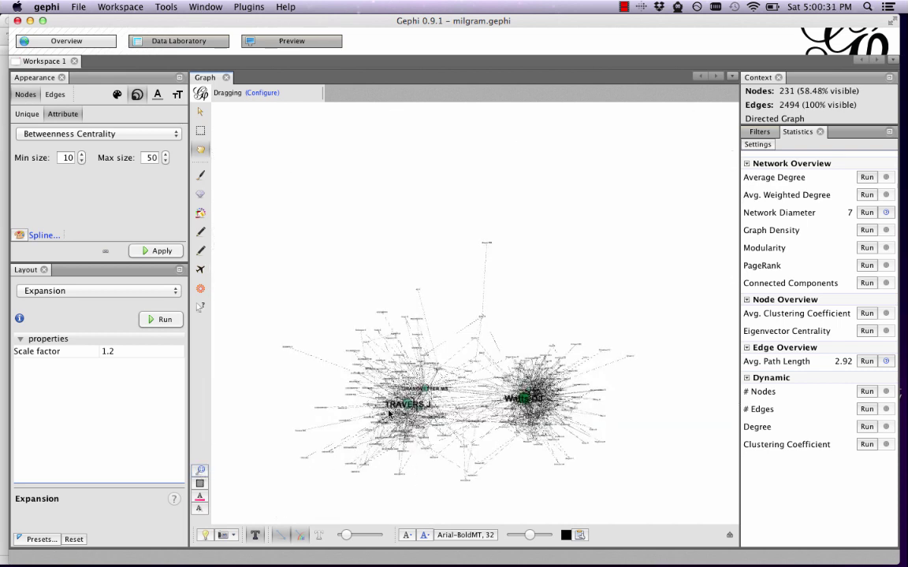
{"action": "scroll", "coordinate": [389, 416], "scroll_direction": "up", "scroll_amount": 8}
{"action": "scroll", "coordinate": [389, 415], "scroll_direction": "down", "scroll_amount": 3}
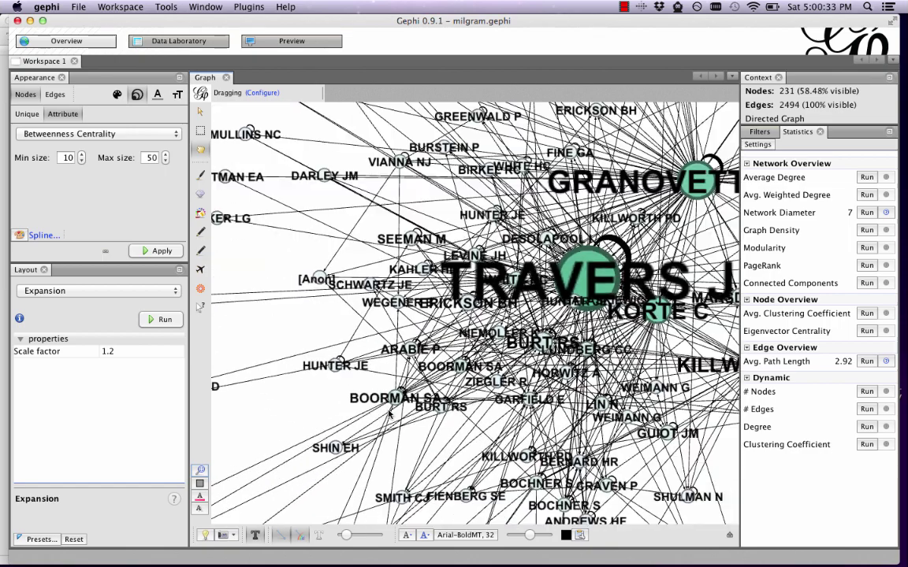
{"action": "scroll", "coordinate": [389, 416], "scroll_direction": "down", "scroll_amount": 2}
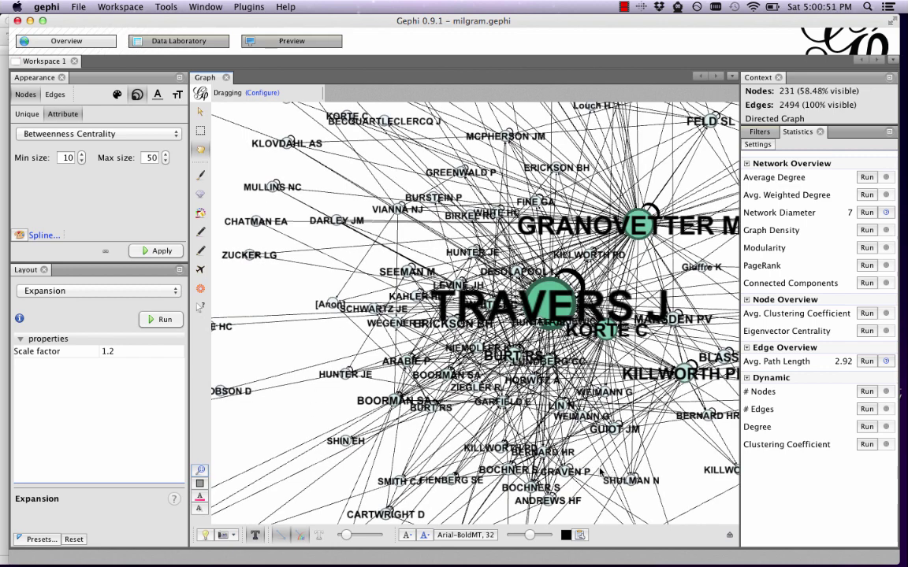
{"action": "left_click", "coordinate": [201, 469]}
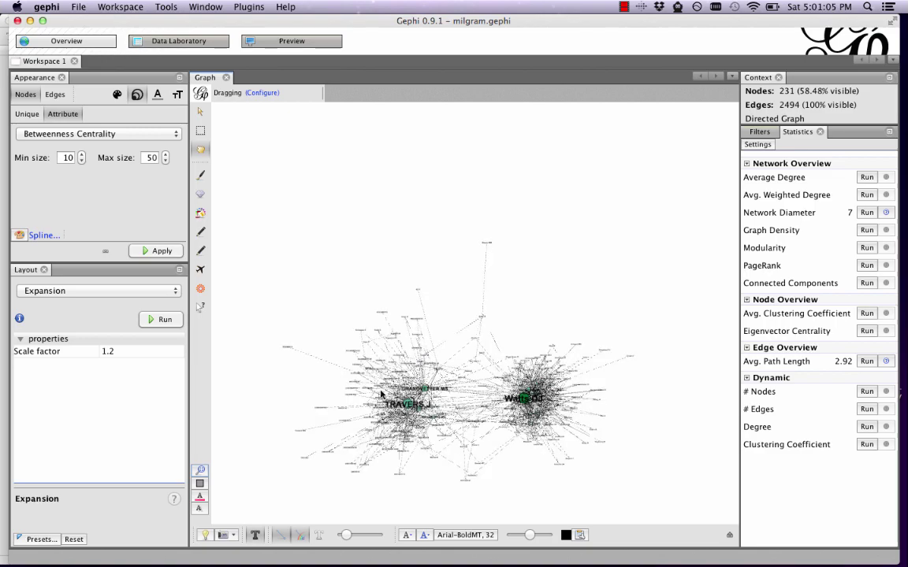
Reposition the Watts DJ, GRANOVETTER MS and BERNARD HR nodes, then center the whole graph.
{"action": "scroll", "coordinate": [472, 430], "scroll_direction": "up", "scroll_amount": 1}
{"action": "scroll", "coordinate": [472, 432], "scroll_direction": "up", "scroll_amount": 6}
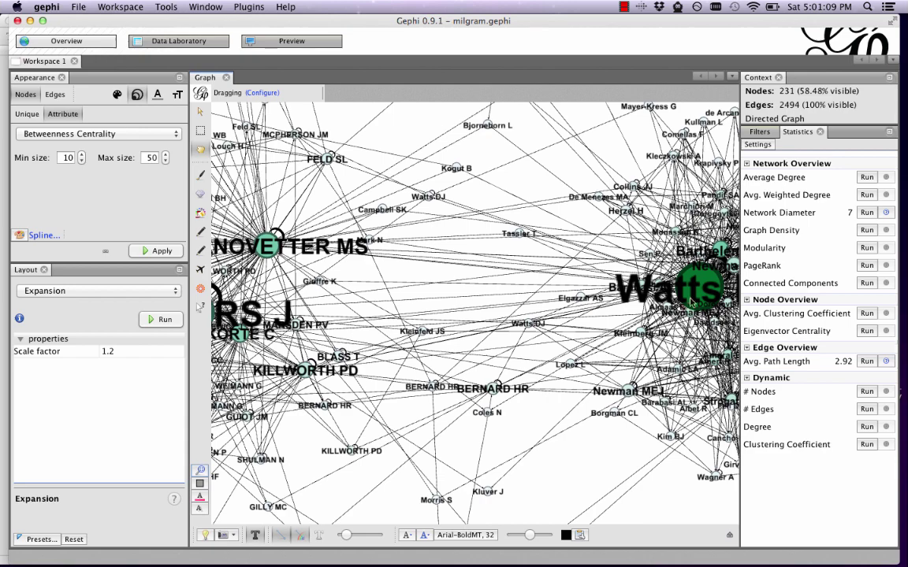
{"action": "left_click_drag", "start_coordinate": [692, 286], "coordinate": [652, 281]}
{"action": "left_click_drag", "start_coordinate": [274, 251], "coordinate": [281, 227]}
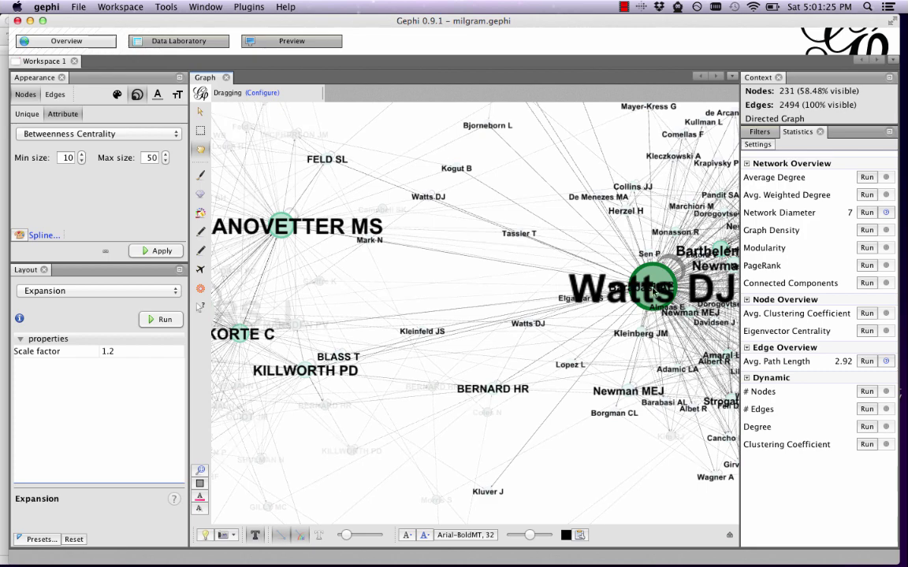
{"action": "mouse_move", "coordinate": [489, 392]}
{"action": "left_mouse_down"}
{"action": "mouse_move", "coordinate": [492, 353]}
{"action": "mouse_move", "coordinate": [496, 416]}
{"action": "mouse_move", "coordinate": [491, 385]}
{"action": "mouse_move", "coordinate": [507, 359]}
{"action": "mouse_move", "coordinate": [520, 389]}
{"action": "mouse_move", "coordinate": [495, 371]}
{"action": "mouse_move", "coordinate": [523, 367]}
{"action": "mouse_move", "coordinate": [487, 383]}
{"action": "left_mouse_up"}
{"action": "left_click", "coordinate": [200, 470]}
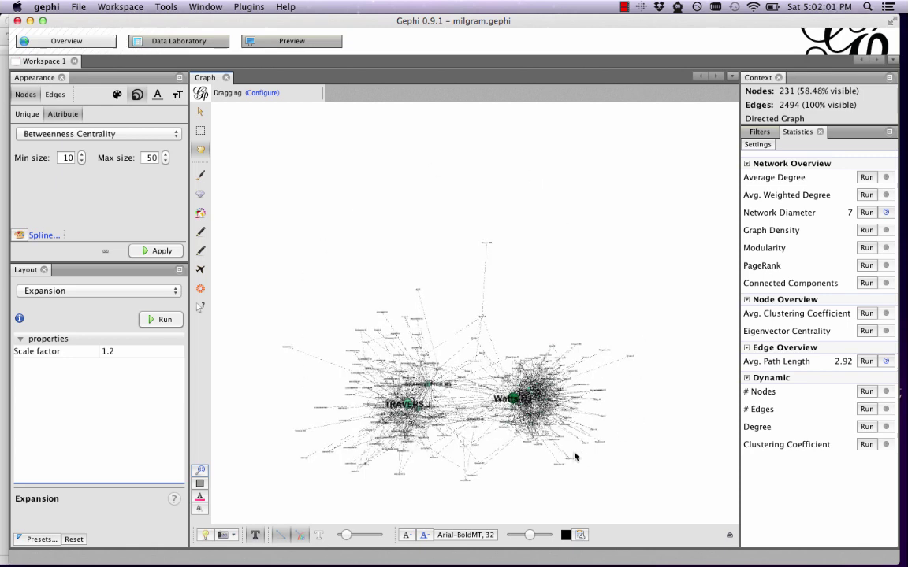
Zoom in for a close view of the Watts DJ and GRANOVETTER MS clusters.
{"action": "scroll", "coordinate": [531, 432], "scroll_direction": "up", "scroll_amount": 3}
{"action": "scroll", "coordinate": [530, 432], "scroll_direction": "up", "scroll_amount": 3}
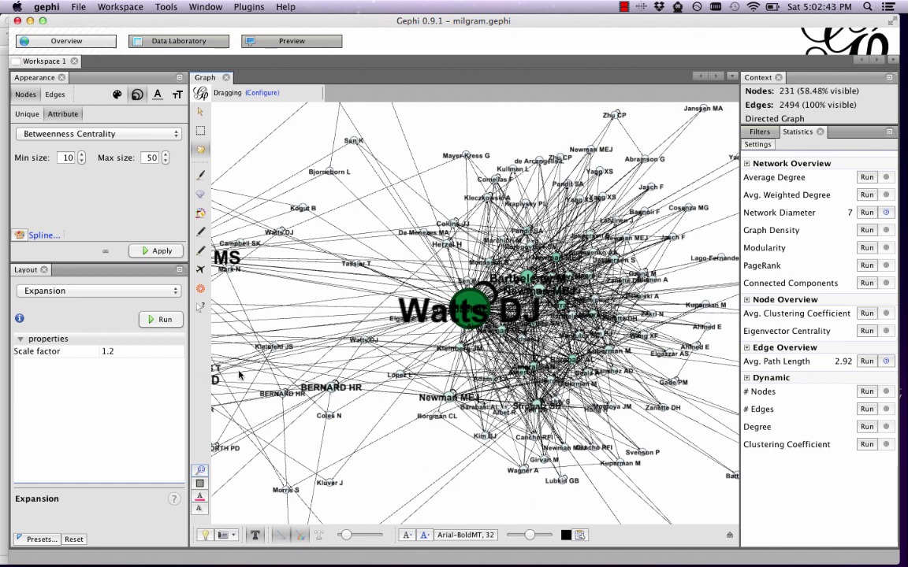
{"action": "scroll", "coordinate": [221, 323], "scroll_direction": "down", "scroll_amount": 5}
{"action": "scroll", "coordinate": [246, 357], "scroll_direction": "up", "scroll_amount": 6}
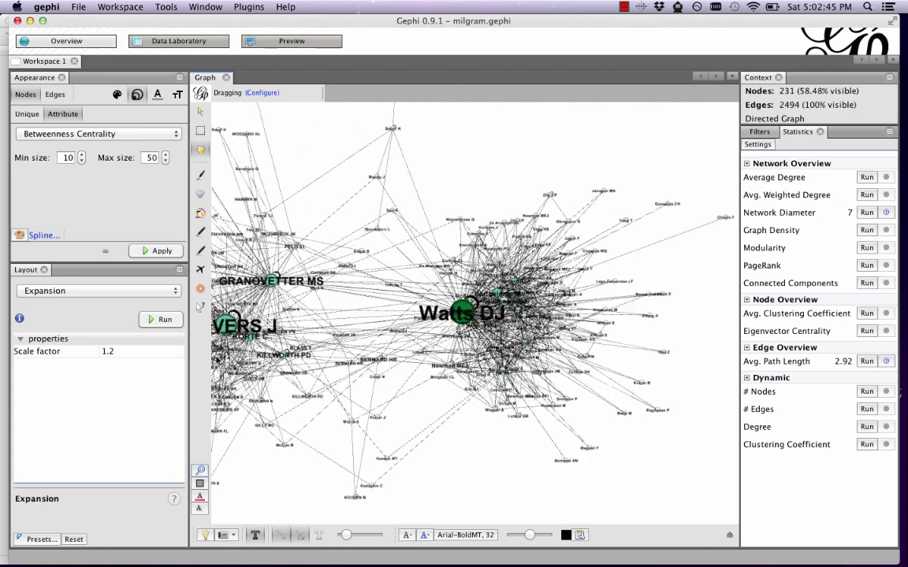